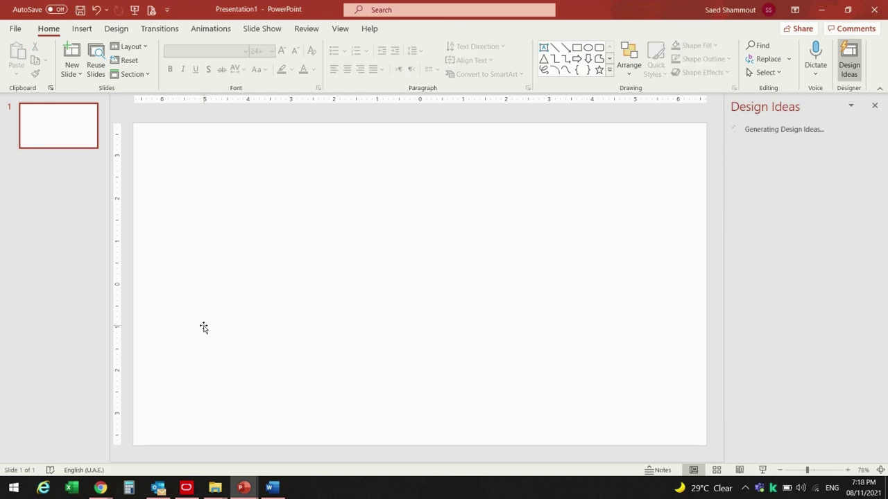
Step: Turn on the slide guides and draw a Flowchart: Terminator shape on the slide
{"action": "left_click", "coordinate": [340, 28]}
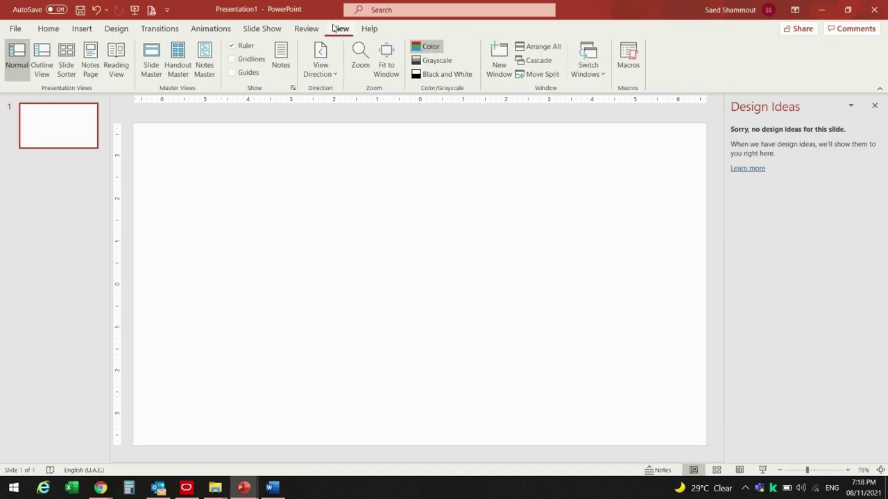
{"action": "left_click", "coordinate": [233, 72]}
{"action": "left_click", "coordinate": [82, 28]}
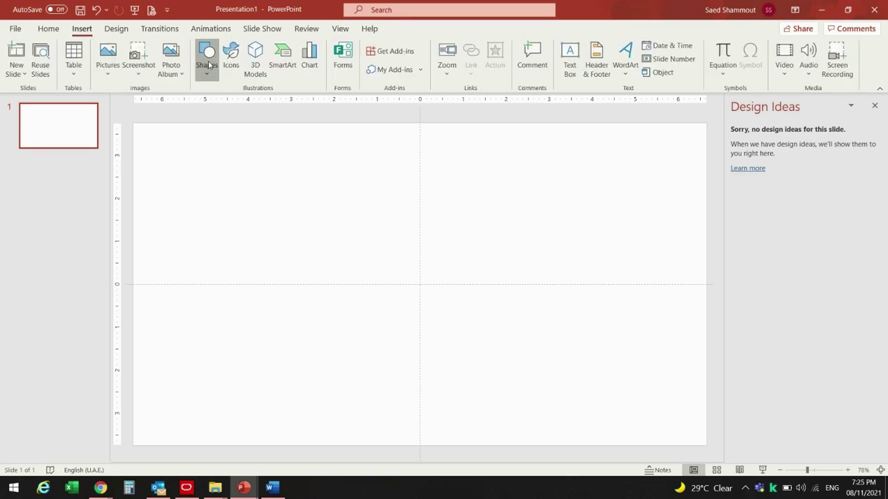
{"action": "left_click", "coordinate": [207, 59]}
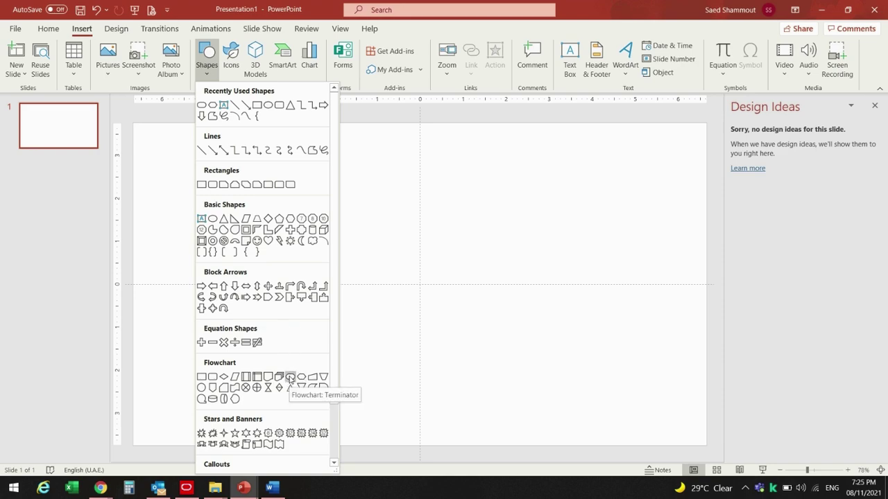
{"action": "left_click", "coordinate": [290, 378]}
{"action": "left_click_drag", "start_coordinate": [392, 191], "coordinate": [444, 362]}
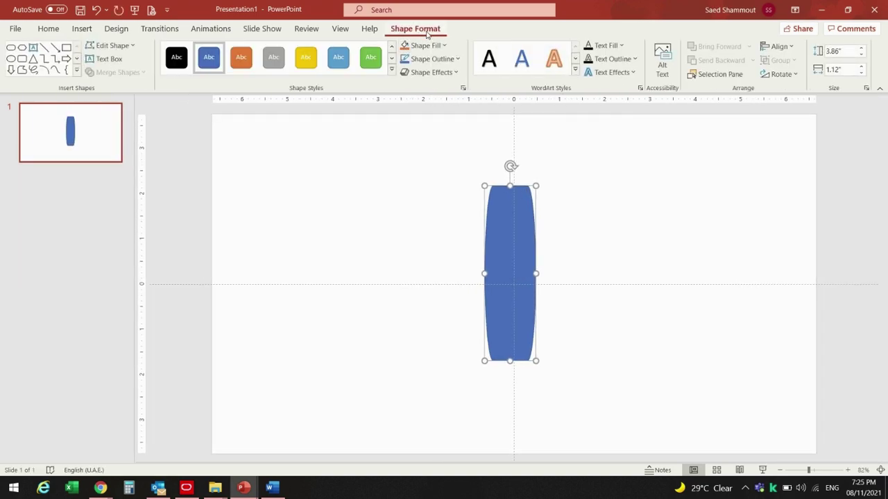
Step: Size the bar to 3" high by 0.54" wide and centre it on the slide
{"action": "left_click", "coordinate": [846, 51]}
{"action": "type", "text": "3"}
{"action": "left_click", "coordinate": [849, 67]}
{"action": "type", "text": "0.54"}
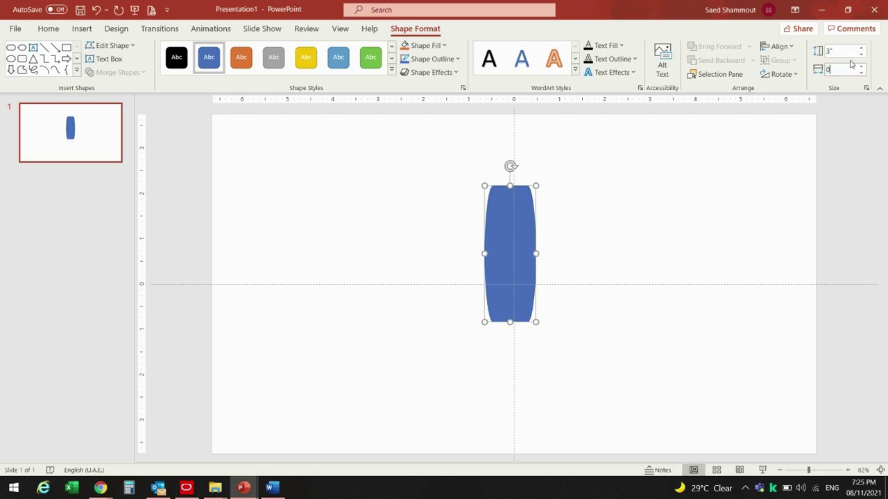
{"action": "left_click", "coordinate": [615, 222]}
{"action": "left_click_drag", "start_coordinate": [496, 252], "coordinate": [514, 284]}
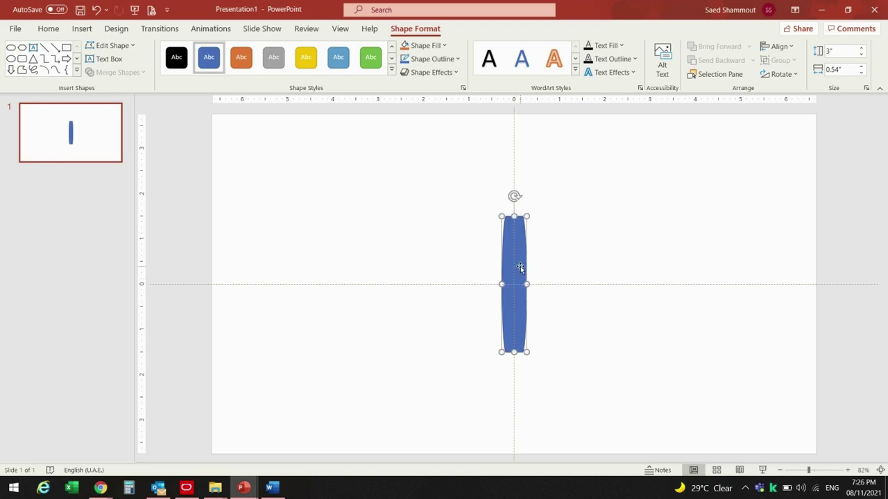
Step: Duplicate the bar, rotate the copy to a diagonal and remove its outline
{"action": "key", "text": "ctrl+d"}
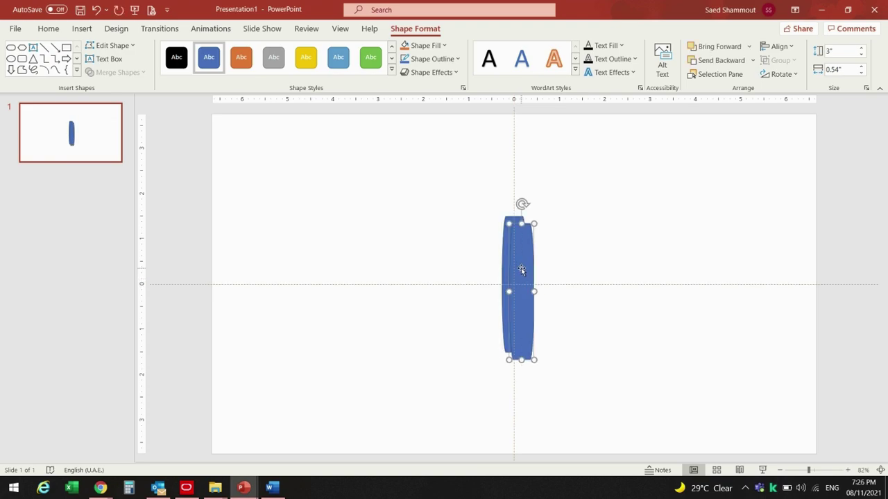
{"action": "left_click_drag", "start_coordinate": [521, 268], "coordinate": [521, 263]}
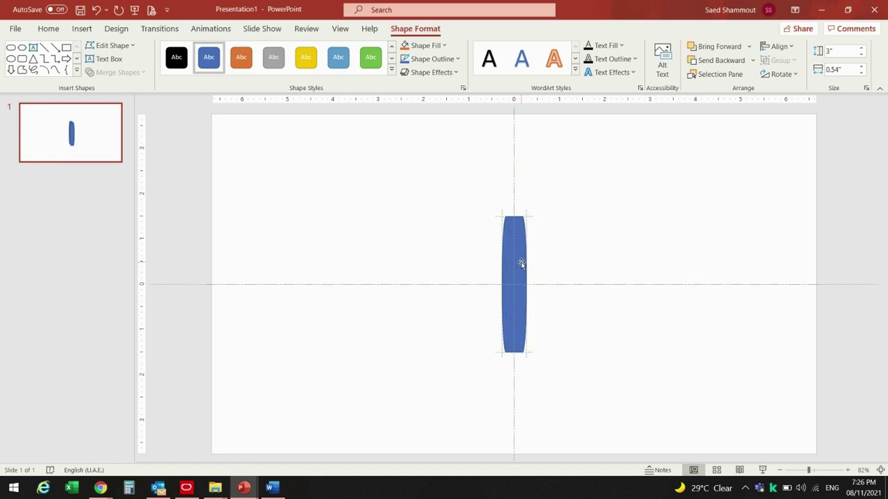
{"action": "left_click_drag", "start_coordinate": [515, 196], "coordinate": [573, 232]}
{"action": "right_click", "coordinate": [527, 263]}
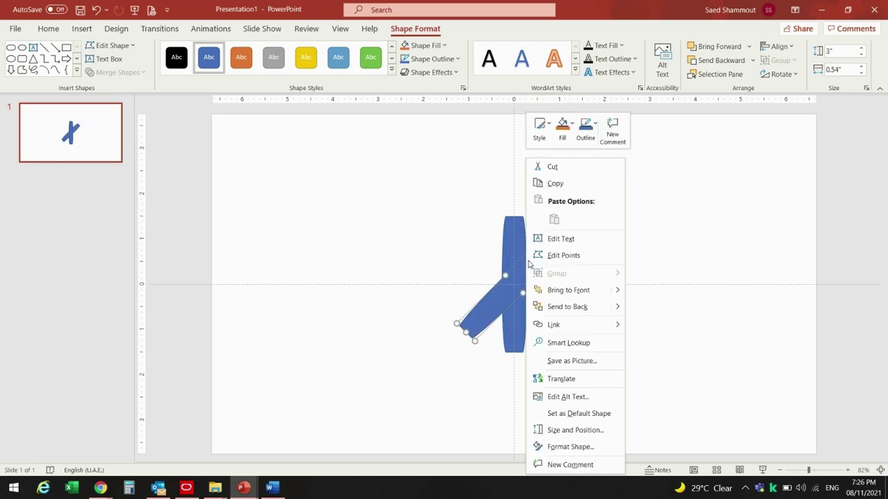
{"action": "left_click", "coordinate": [575, 447]}
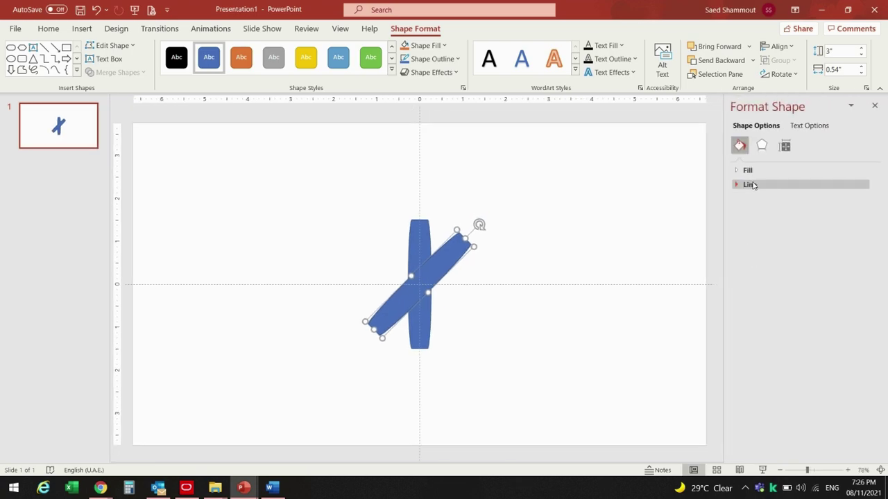
{"action": "left_click", "coordinate": [749, 185]}
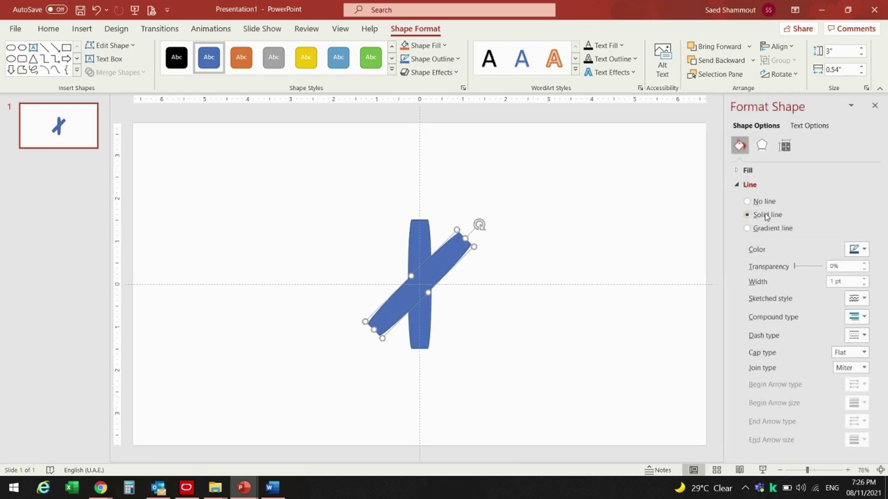
{"action": "left_click", "coordinate": [763, 201]}
Step: Remove the vertical bar's outline and rotate copies to horizontal and the opposite diagonal
{"action": "left_click", "coordinate": [414, 248]}
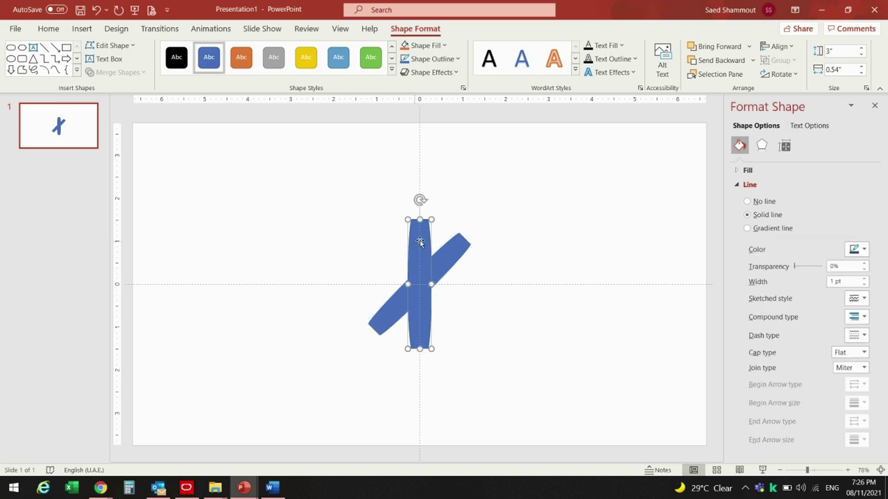
{"action": "left_click", "coordinate": [765, 201]}
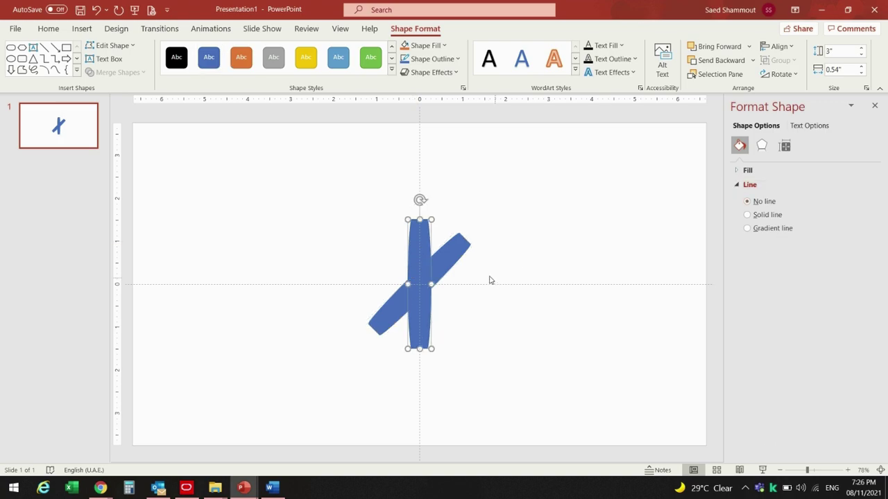
{"action": "left_click", "coordinate": [444, 254]}
{"action": "left_click_drag", "start_coordinate": [481, 225], "coordinate": [491, 292]}
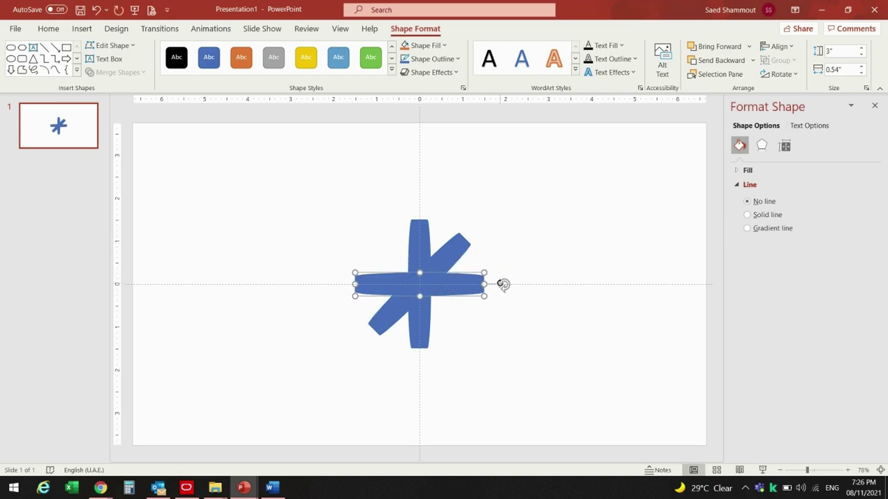
{"action": "left_click_drag", "start_coordinate": [504, 284], "coordinate": [465, 352]}
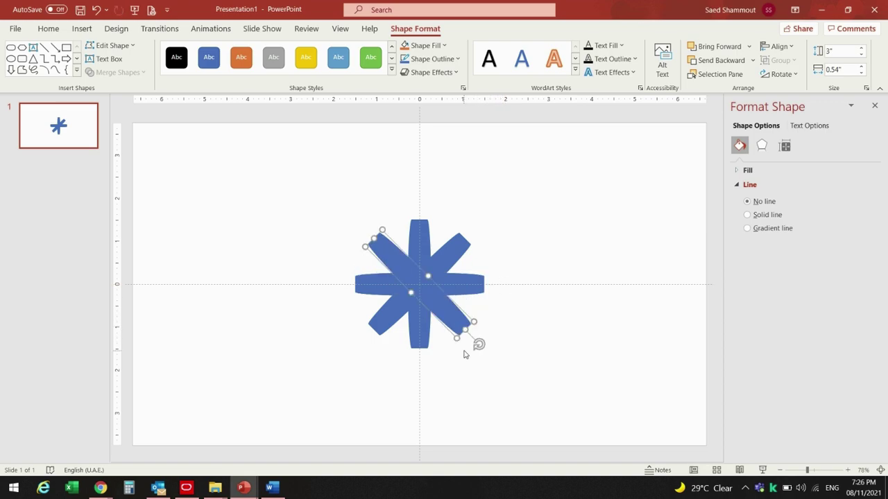
Step: Draw an oval circle in the slide's upper left
{"action": "left_click", "coordinate": [82, 28]}
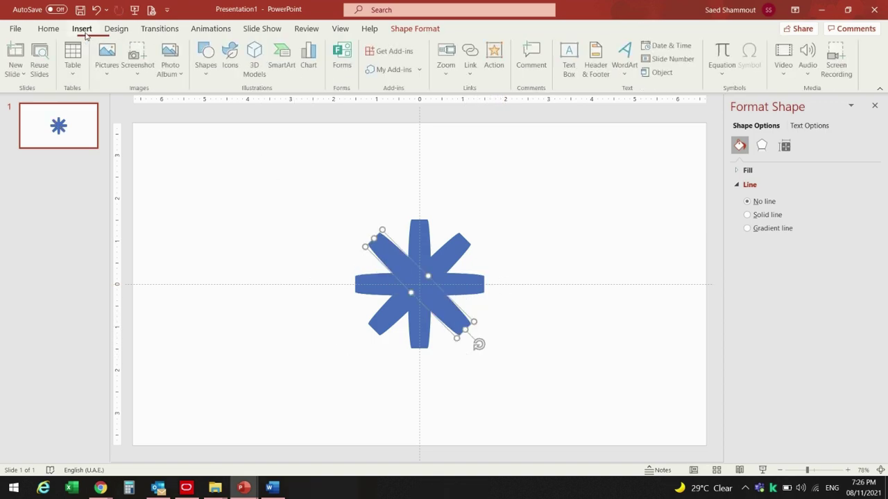
{"action": "left_click", "coordinate": [212, 69]}
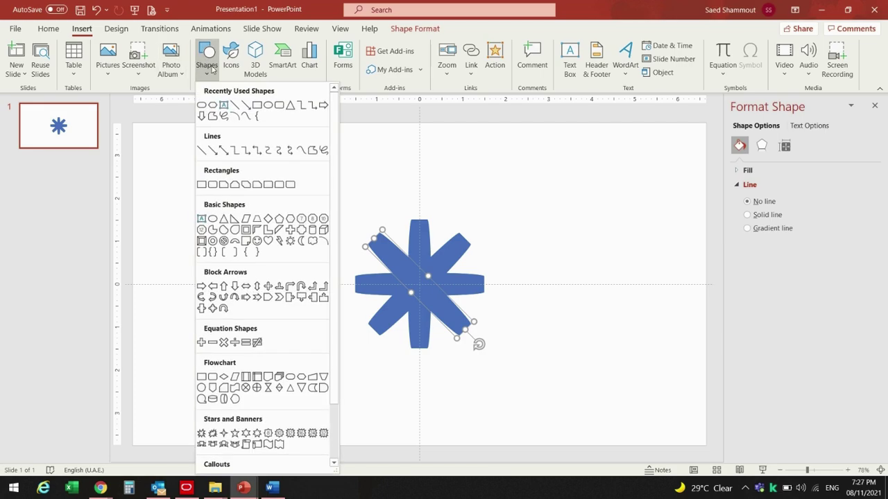
{"action": "left_click", "coordinate": [268, 105]}
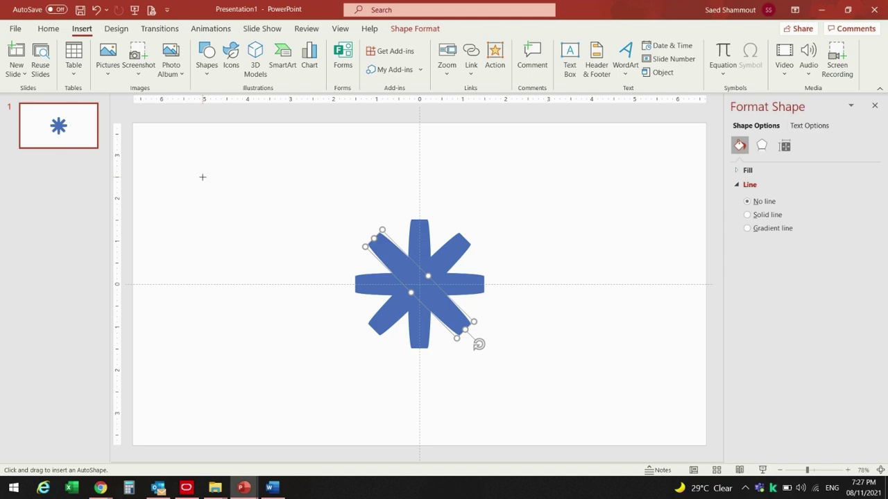
{"action": "left_click_drag", "start_coordinate": [203, 177], "coordinate": [283, 258]}
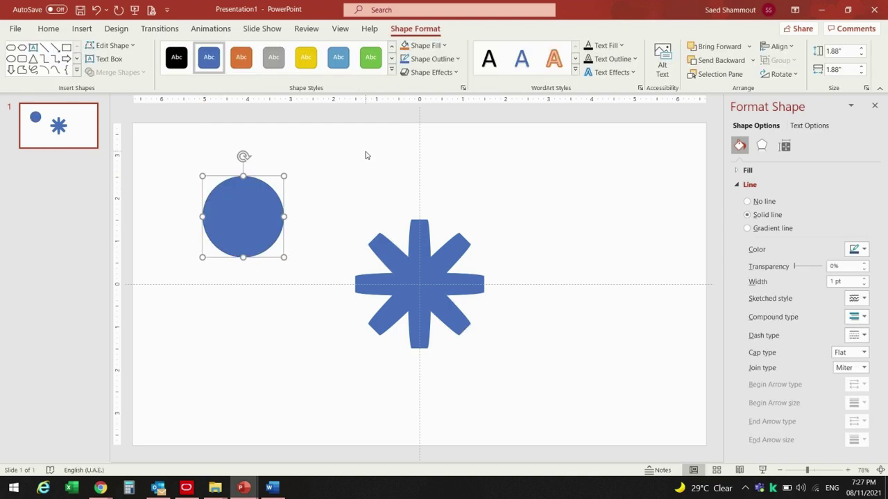
Step: Size the circle to 2.2" by 2.2", centre it on the star and remove its outline
{"action": "left_click", "coordinate": [848, 51]}
{"action": "type", "text": "2.2"}
{"action": "key", "text": "Return"}
{"action": "left_click", "coordinate": [856, 69]}
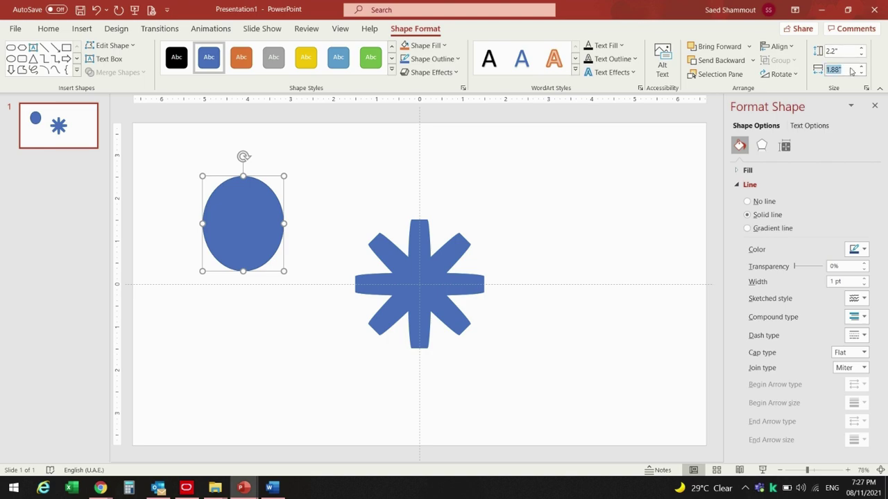
{"action": "type", "text": "2.2"}
{"action": "key", "text": "Return"}
{"action": "left_click_drag", "start_coordinate": [238, 210], "coordinate": [407, 274]}
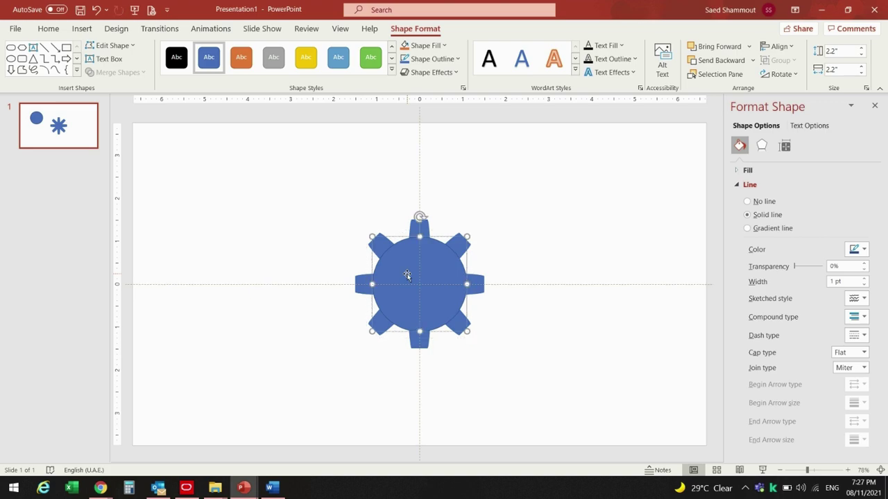
{"action": "left_click", "coordinate": [764, 202]}
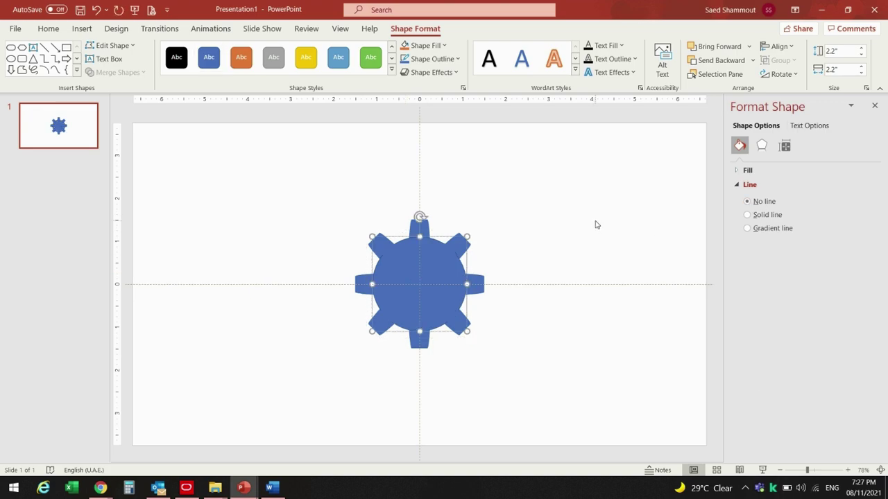
{"action": "left_click", "coordinate": [536, 264]}
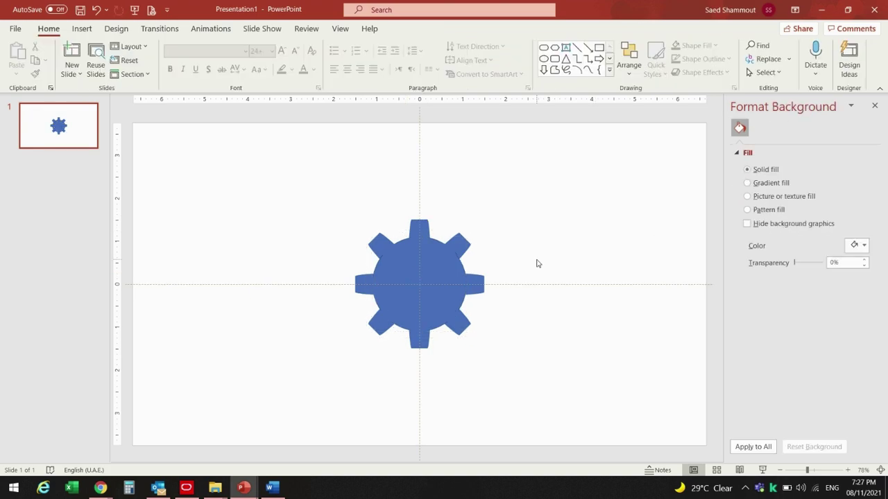
Step: Select all the pieces and union them into a single gear shape
{"action": "key", "text": "ctrl+a"}
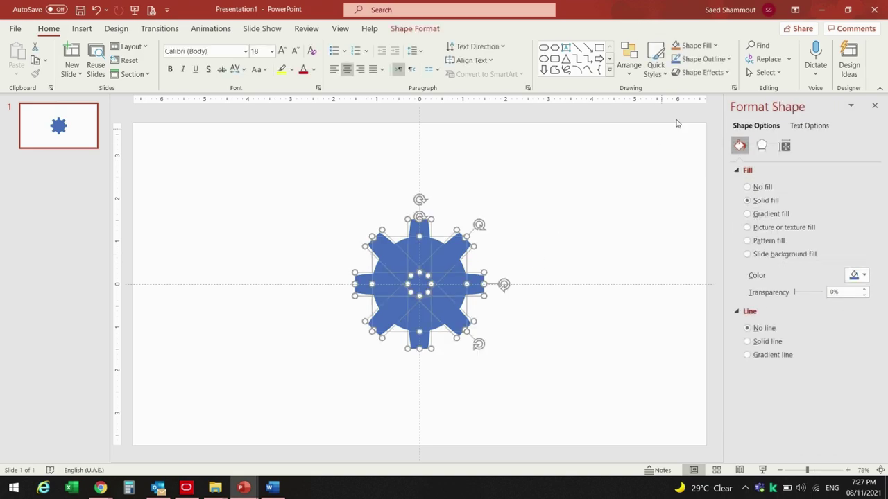
{"action": "left_click", "coordinate": [417, 29]}
{"action": "left_click", "coordinate": [139, 72]}
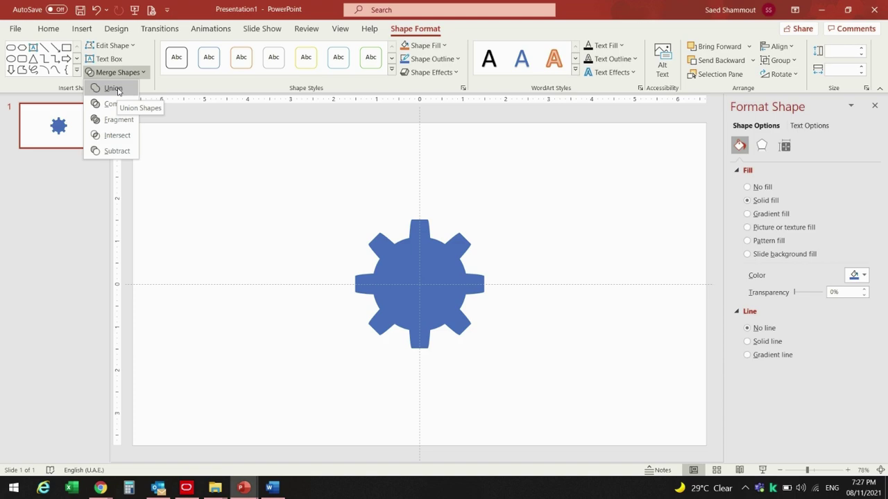
{"action": "left_click", "coordinate": [113, 88]}
Step: Enlarge the gear to 3.96 inches and re-centre it on the slide
{"action": "left_click_drag", "start_coordinate": [432, 267], "coordinate": [432, 257]}
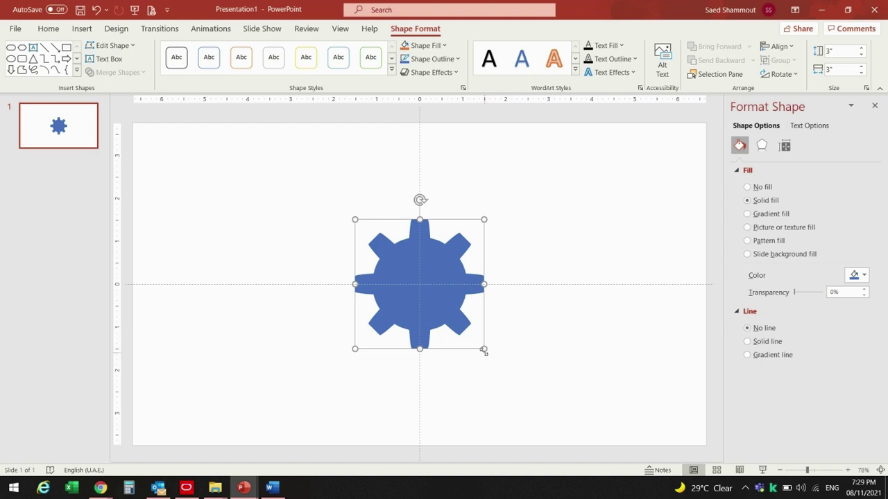
{"action": "left_click_drag", "start_coordinate": [483, 350], "coordinate": [525, 382]}
{"action": "left_click_drag", "start_coordinate": [482, 324], "coordinate": [460, 304]}
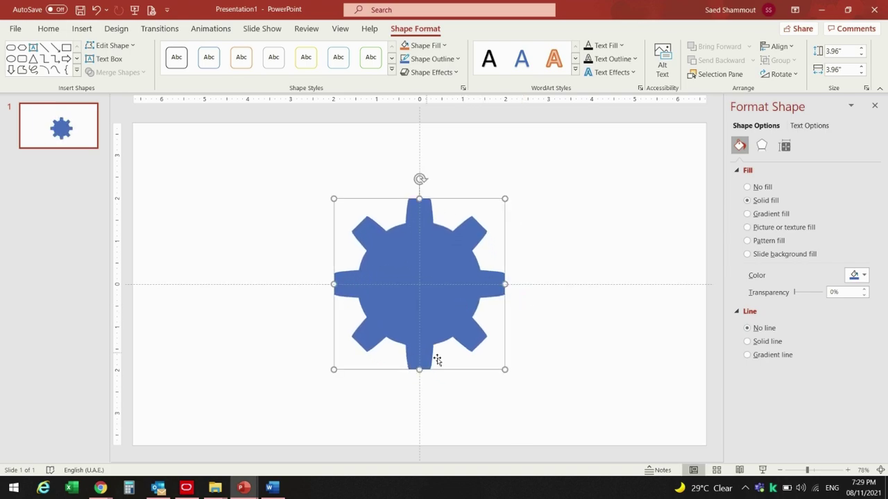
{"action": "left_click", "coordinate": [81, 28]}
Step: Draw a new circle and size it to 2.3 inches at the gear's centre
{"action": "left_click", "coordinate": [208, 51]}
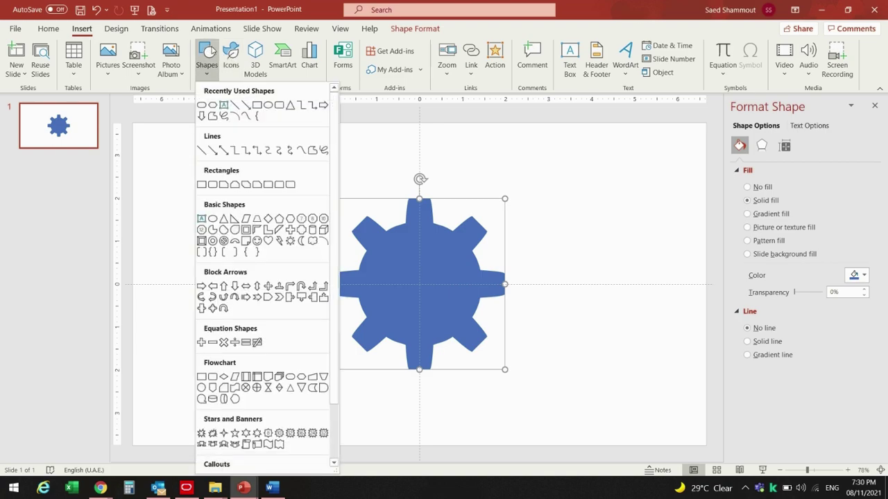
{"action": "left_click", "coordinate": [268, 105]}
{"action": "left_click_drag", "start_coordinate": [248, 201], "coordinate": [318, 272]}
{"action": "mouse_move", "coordinate": [281, 238]}
{"action": "left_mouse_down"}
{"action": "mouse_move", "coordinate": [371, 276]}
{"action": "mouse_move", "coordinate": [418, 284]}
{"action": "left_mouse_up"}
{"action": "left_click_drag", "start_coordinate": [478, 223], "coordinate": [467, 245]}
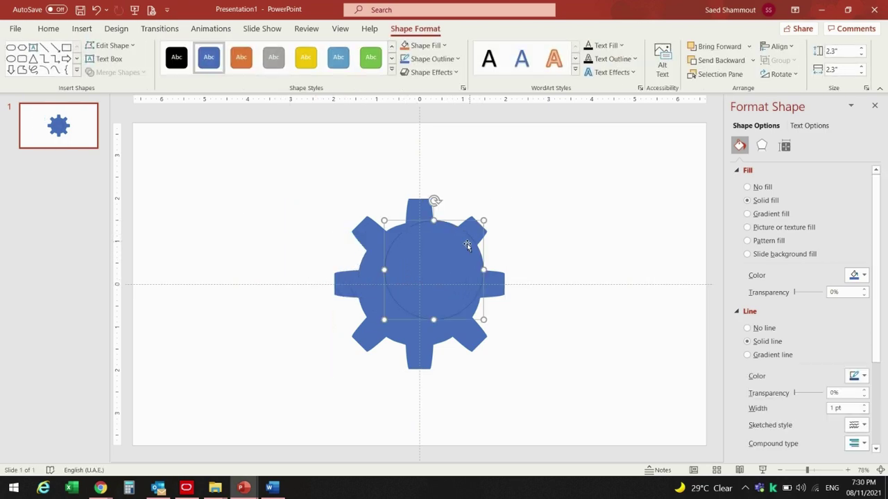
Step: Remove the inner circle's outline and fill it orange
{"action": "left_click", "coordinate": [434, 270]}
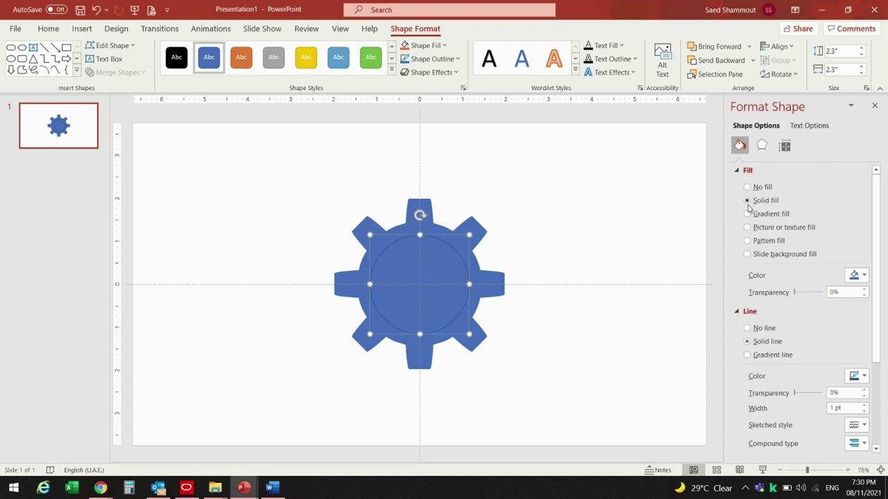
{"action": "left_click", "coordinate": [748, 328]}
{"action": "left_click", "coordinate": [856, 275]}
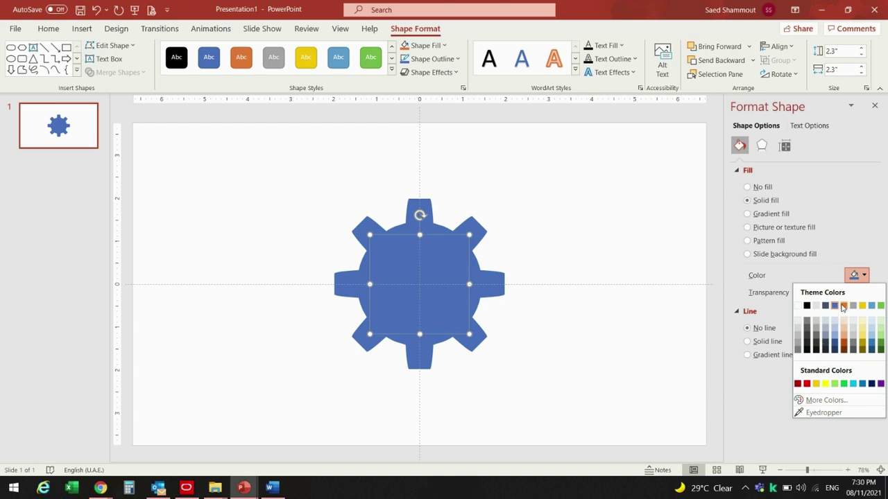
{"action": "left_click", "coordinate": [844, 306]}
{"action": "left_click", "coordinate": [547, 220]}
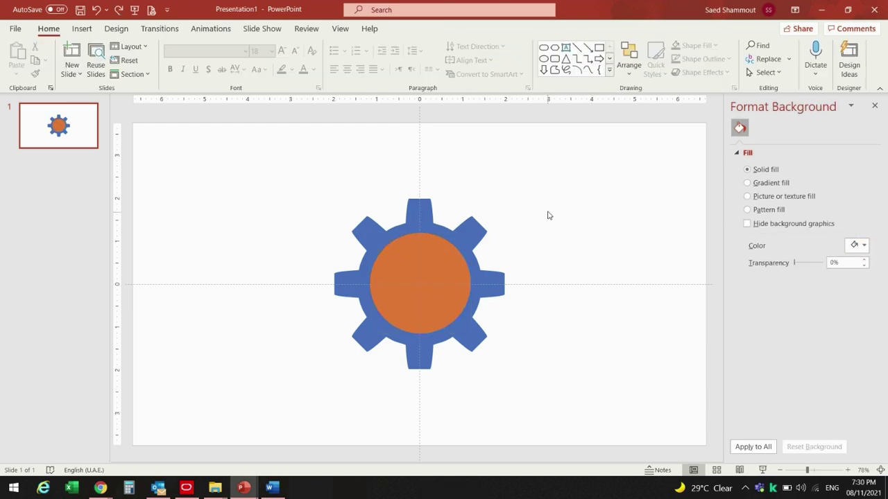
Step: Set the slide background colour to purple
{"action": "right_click", "coordinate": [546, 213]}
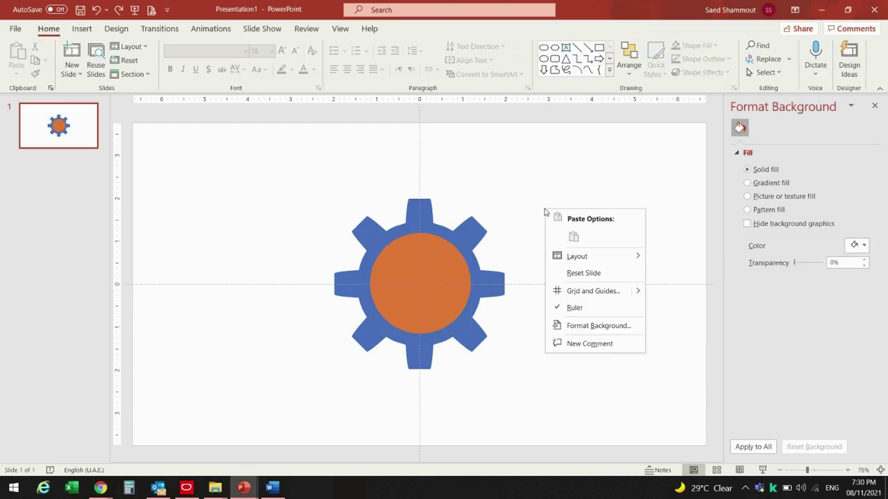
{"action": "left_click", "coordinate": [593, 326]}
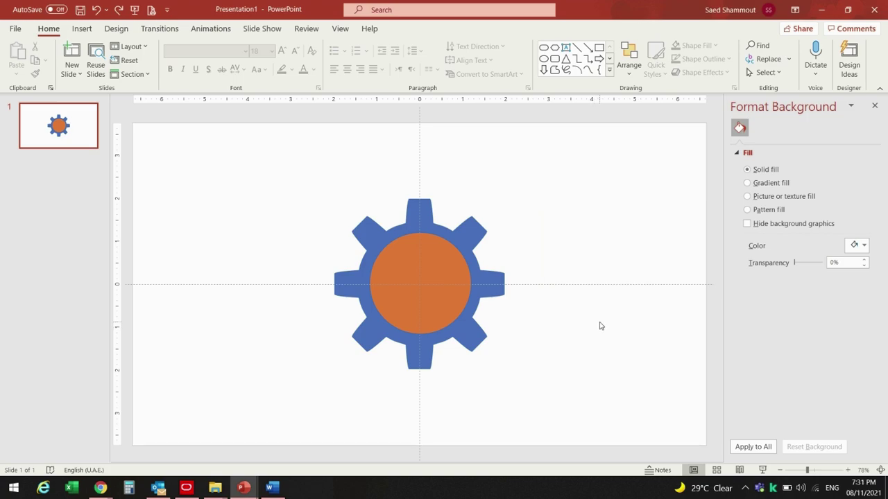
{"action": "left_click", "coordinate": [856, 245]}
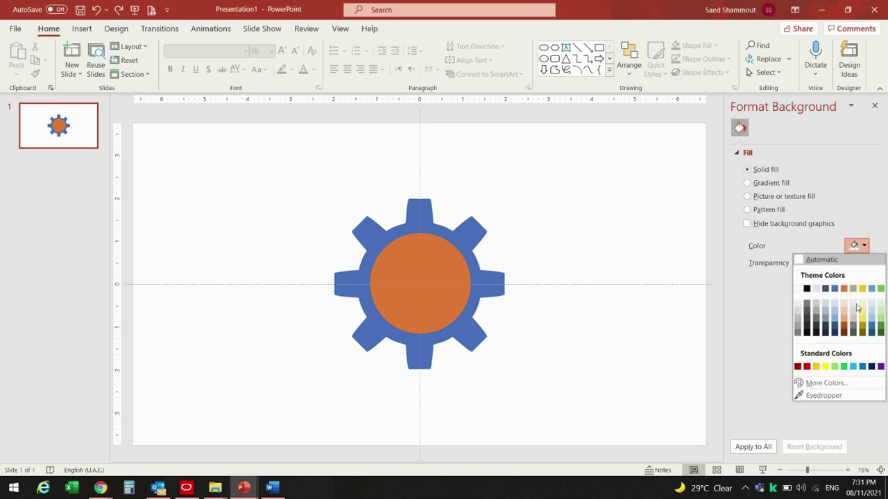
{"action": "left_click", "coordinate": [880, 367]}
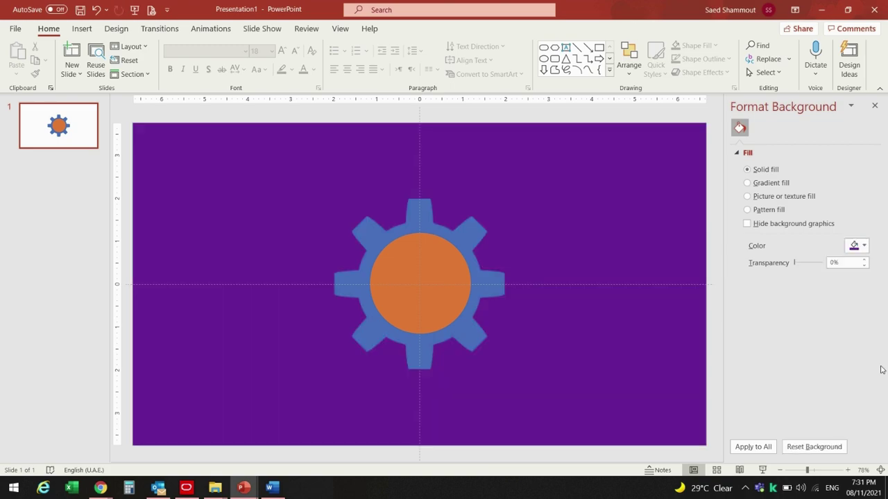
Step: Fill the gear white
{"action": "left_click", "coordinate": [488, 208]}
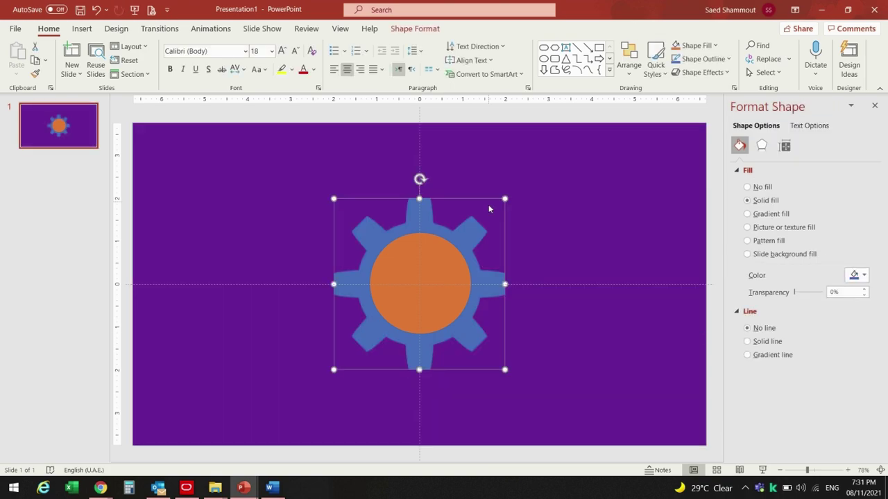
{"action": "left_click", "coordinate": [859, 275]}
{"action": "left_click", "coordinate": [798, 308]}
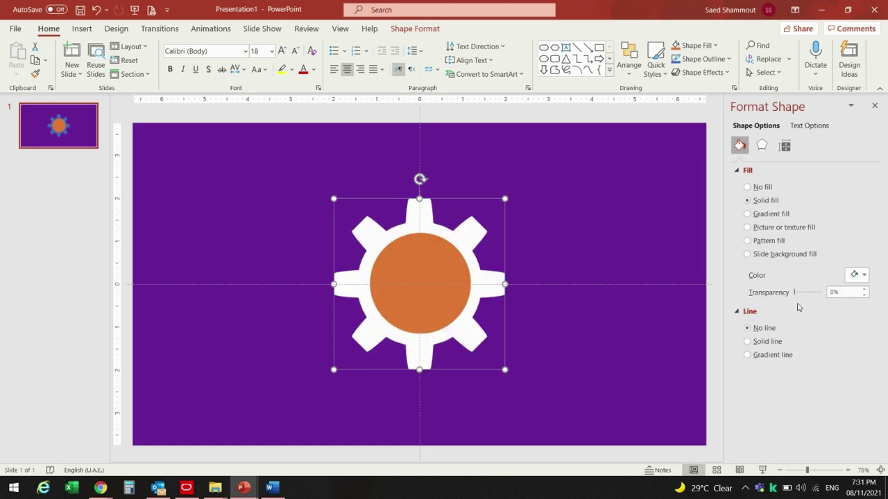
Step: Move the gear and orange hub left and place a copy of them to the right
{"action": "left_click", "coordinate": [438, 256], "text": "shift"}
{"action": "left_click_drag", "start_coordinate": [429, 227], "coordinate": [344, 226]}
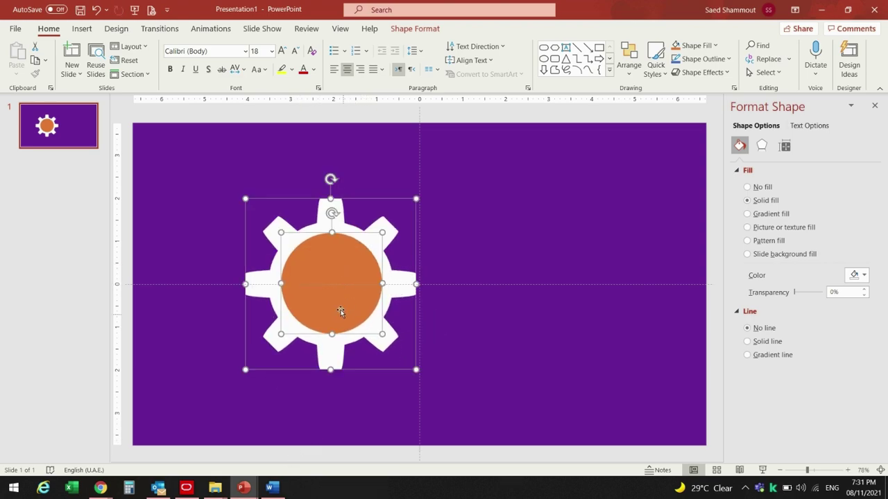
{"action": "left_click_drag", "start_coordinate": [346, 270], "coordinate": [512, 262]}
Step: Tilt the copied gear slightly and fill it green
{"action": "left_click_drag", "start_coordinate": [505, 186], "coordinate": [548, 194]}
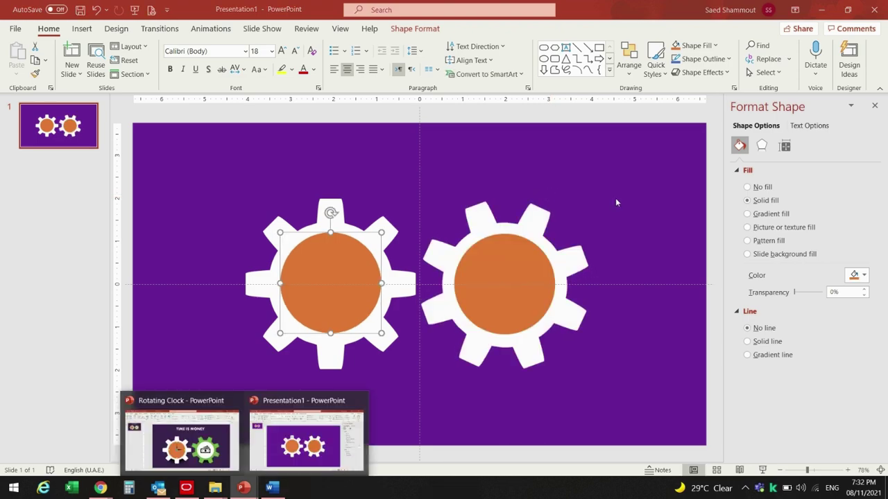
{"action": "left_click", "coordinate": [538, 227]}
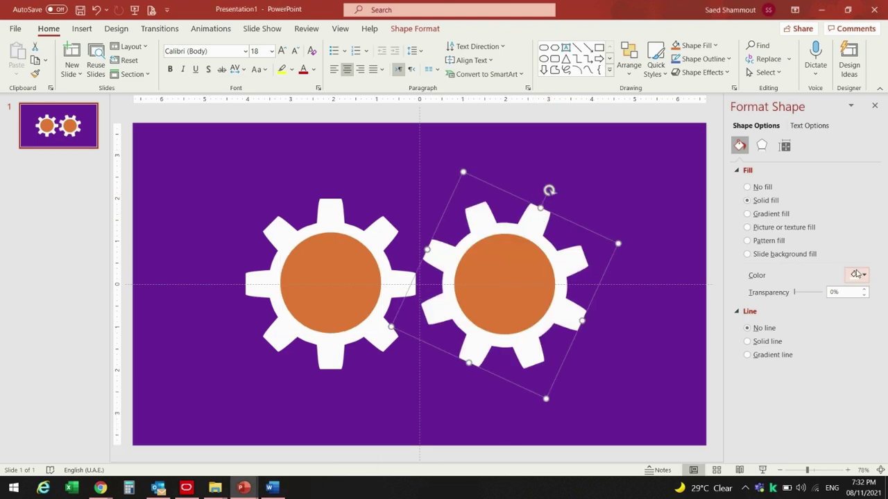
{"action": "left_click", "coordinate": [857, 275]}
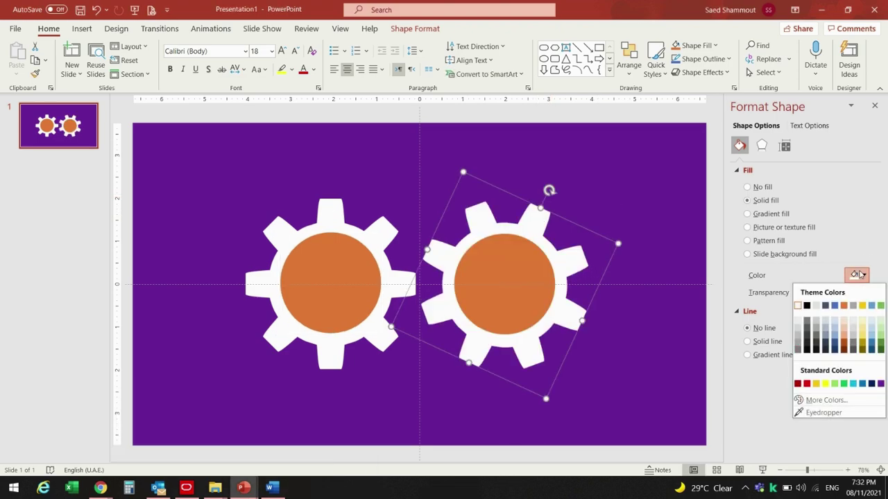
{"action": "left_click", "coordinate": [880, 306]}
Step: Make the right gear's hub white and move both gears lower on the slide
{"action": "left_click", "coordinate": [518, 295]}
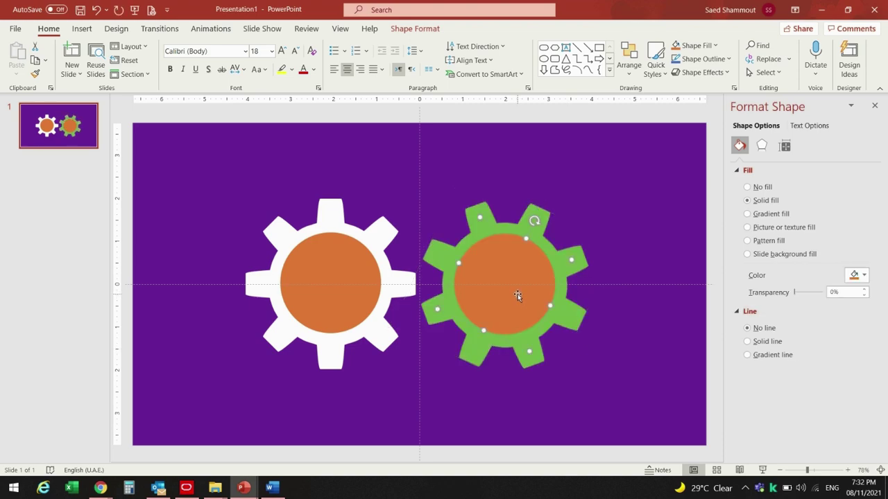
{"action": "left_click", "coordinate": [854, 276]}
{"action": "left_click", "coordinate": [801, 306]}
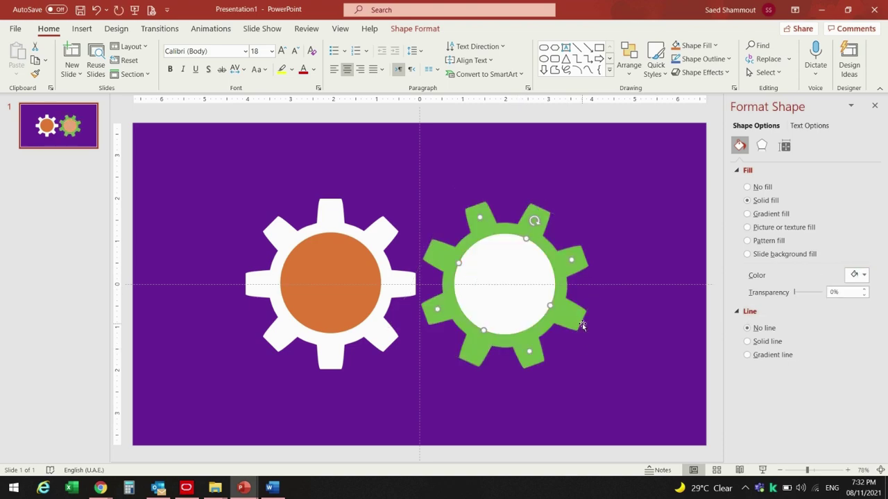
{"action": "key", "text": "ctrl+a"}
{"action": "left_click_drag", "start_coordinate": [345, 225], "coordinate": [340, 261]}
Step: Add a text box at the top of the slide containing 'TIME IS MONEY'
{"action": "key", "text": "Escape"}
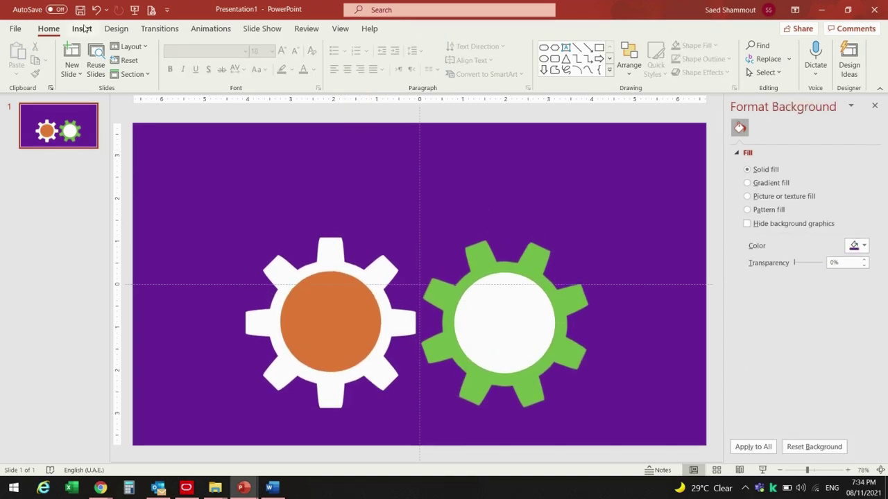
{"action": "left_click", "coordinate": [82, 29]}
{"action": "left_click", "coordinate": [569, 50]}
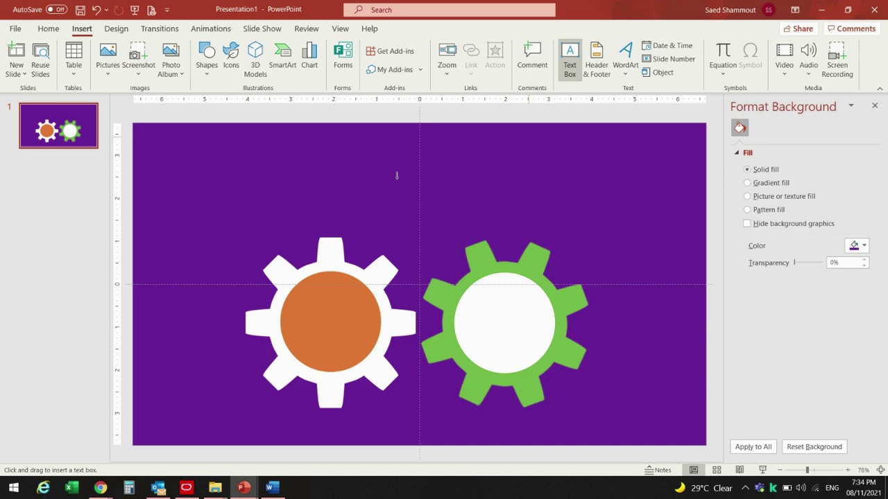
{"action": "left_click_drag", "start_coordinate": [270, 149], "coordinate": [547, 200]}
{"action": "type", "text": "TIME IS MONEY"}
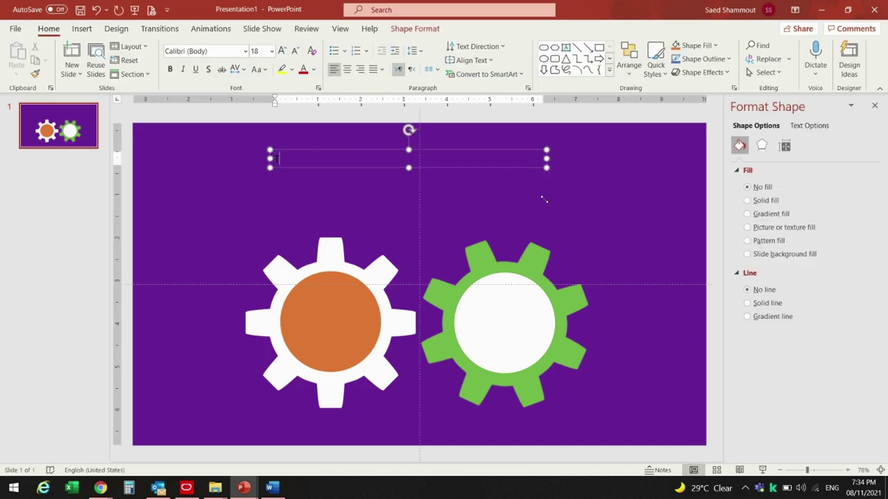
Step: Format the title as centred, white Arial Black at 40 pt
{"action": "left_click_drag", "start_coordinate": [527, 158], "coordinate": [259, 157]}
{"action": "left_click", "coordinate": [245, 51]}
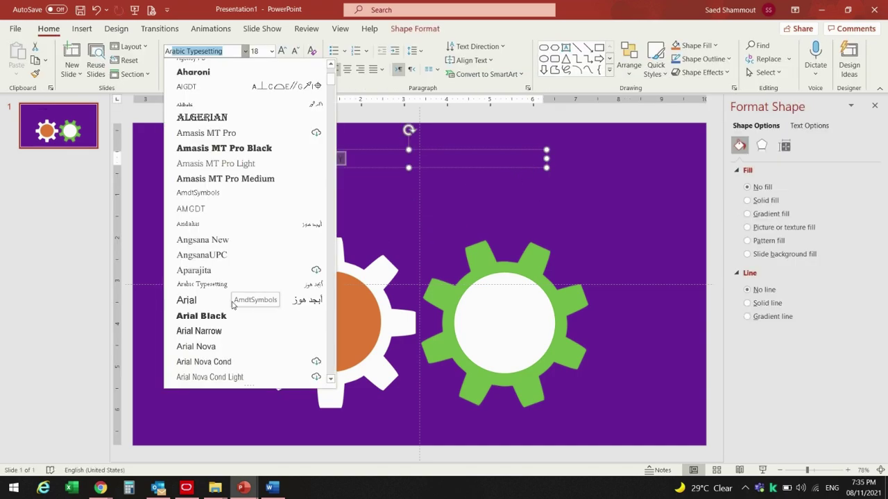
{"action": "left_click", "coordinate": [228, 317]}
{"action": "left_click", "coordinate": [346, 68]}
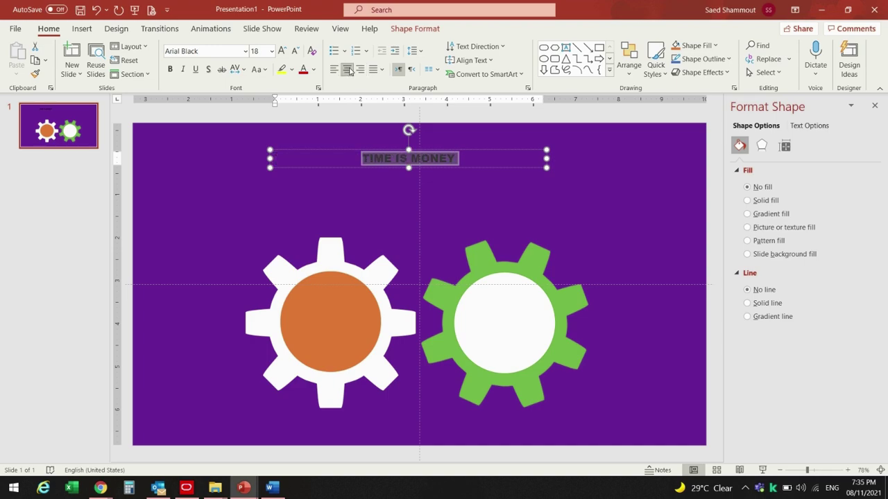
{"action": "left_click", "coordinate": [280, 52]}
{"action": "left_click", "coordinate": [280, 52]}
{"action": "left_click", "coordinate": [280, 52]}
{"action": "left_click", "coordinate": [280, 52]}
{"action": "left_click", "coordinate": [280, 52]}
{"action": "left_click", "coordinate": [279, 52]}
{"action": "left_click", "coordinate": [314, 70]}
{"action": "left_click", "coordinate": [302, 108]}
{"action": "left_click", "coordinate": [494, 209]}
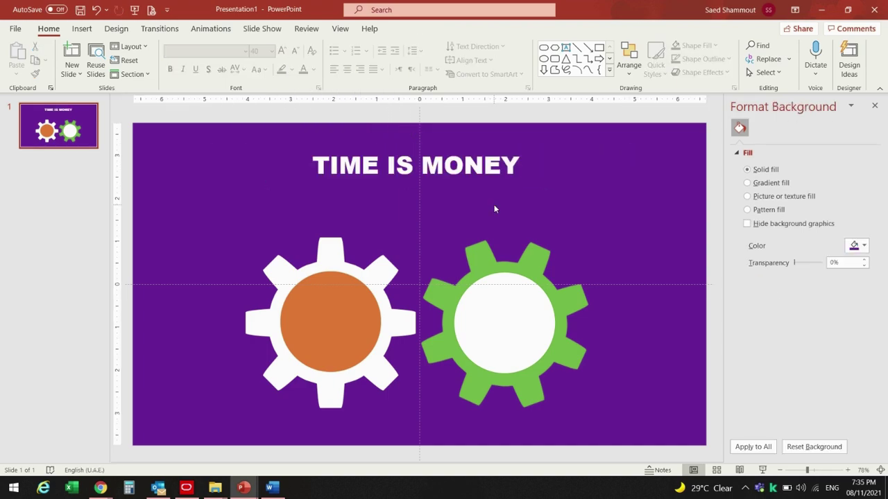
{"action": "left_click", "coordinate": [82, 29]}
Step: Draw a triangle on the orange hub and add a flipped copy directly beneath it
{"action": "left_click", "coordinate": [208, 64]}
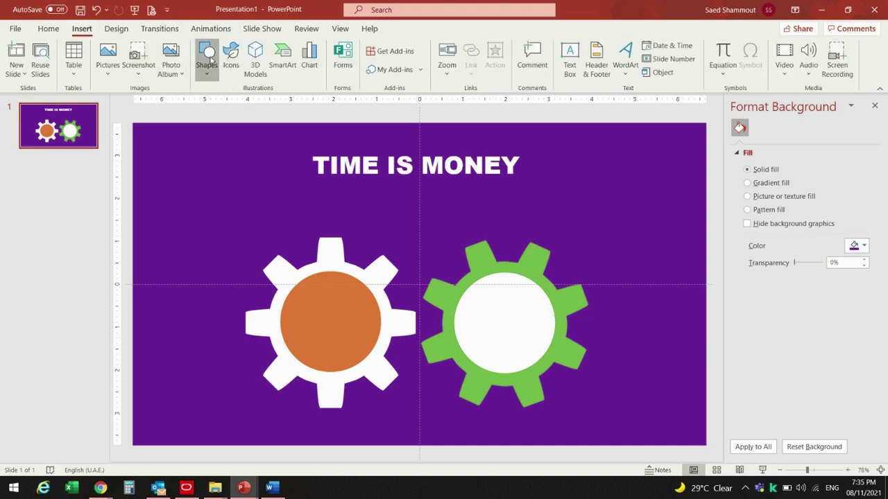
{"action": "left_click", "coordinate": [296, 117]}
{"action": "left_click_drag", "start_coordinate": [324, 276], "coordinate": [334, 319]}
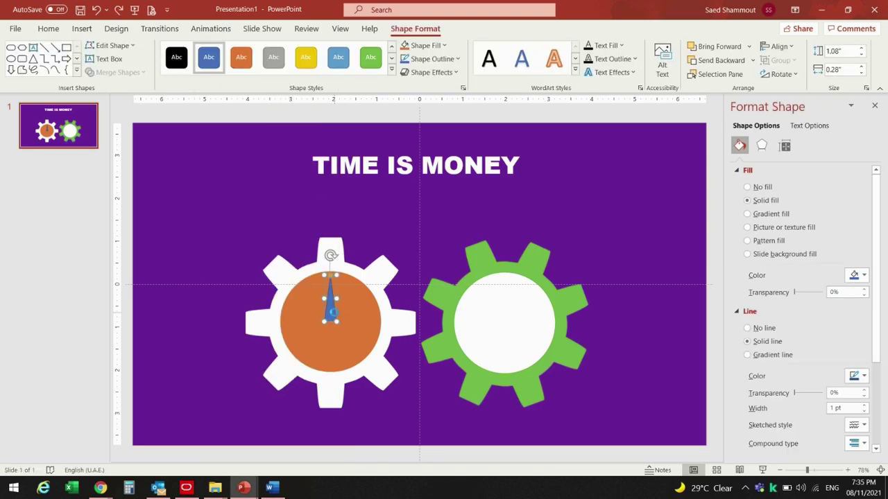
{"action": "key", "text": "ctrl+d"}
{"action": "left_click_drag", "start_coordinate": [337, 263], "coordinate": [338, 378]}
{"action": "left_click_drag", "start_coordinate": [333, 299], "coordinate": [331, 336]}
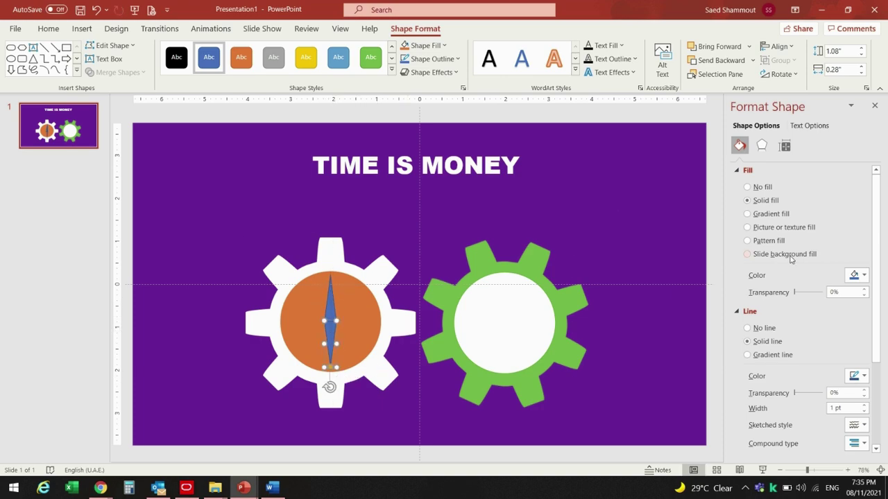
Step: Remove both triangles' outlines and group them into one needle
{"action": "left_click", "coordinate": [765, 330]}
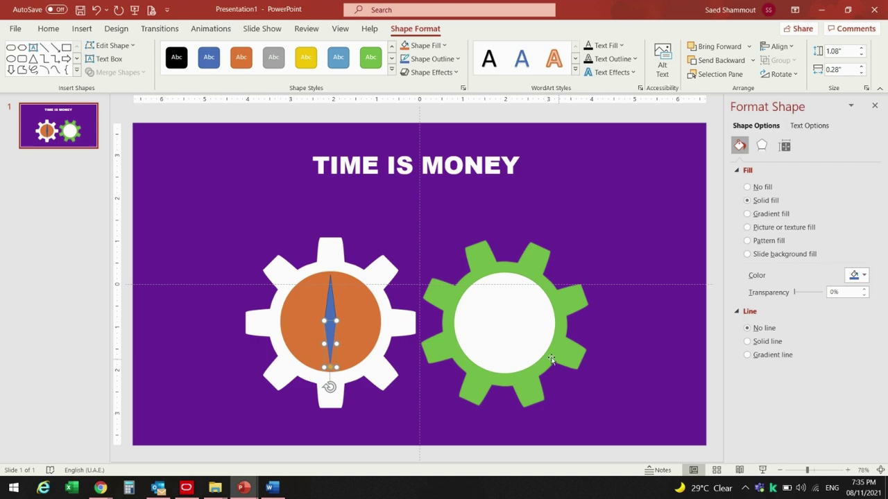
{"action": "left_click", "coordinate": [332, 306]}
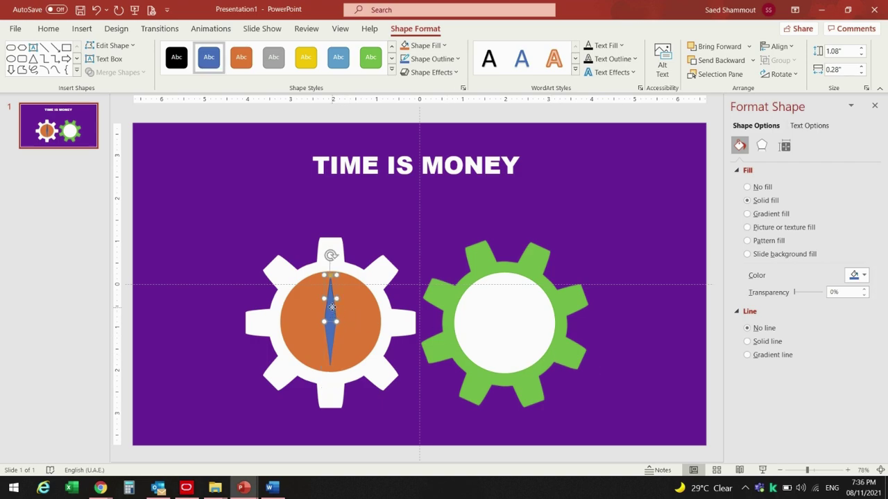
{"action": "left_click", "coordinate": [766, 328]}
{"action": "left_click", "coordinate": [333, 336], "text": "shift"}
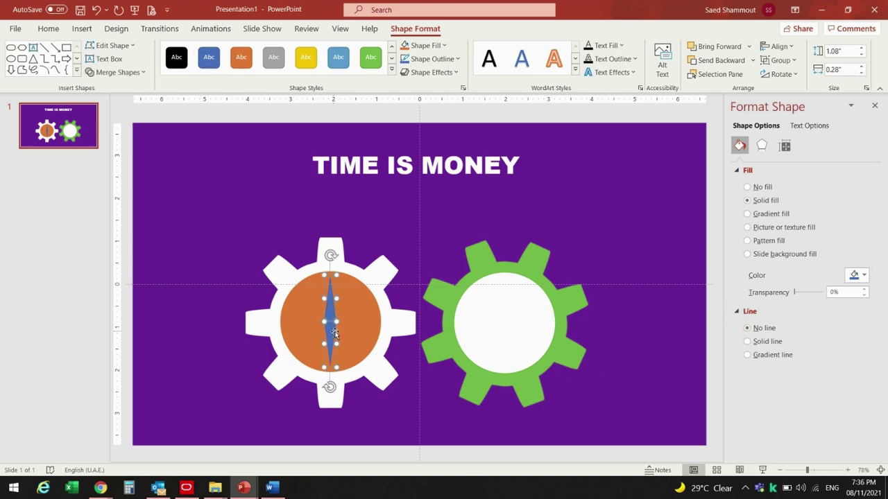
{"action": "key", "text": "ctrl+g"}
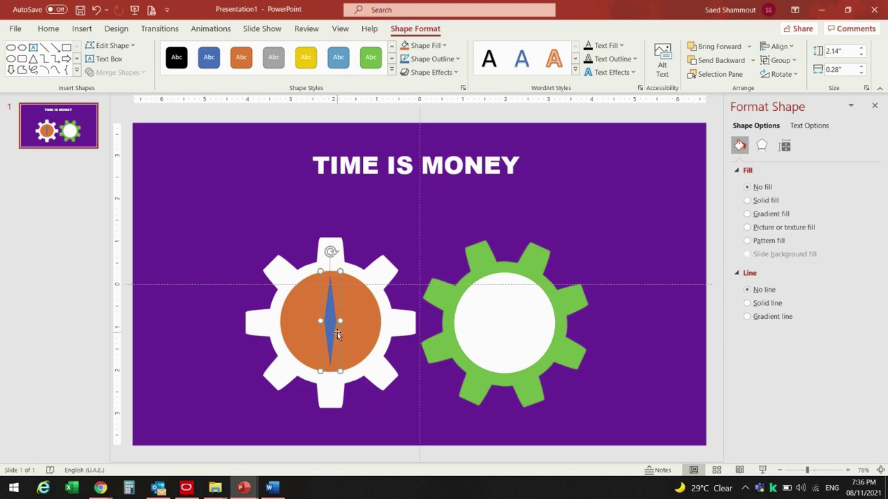
Step: Narrow the needle to 0.1" wide, reposition it and shorten it
{"action": "double_click", "coordinate": [850, 68]}
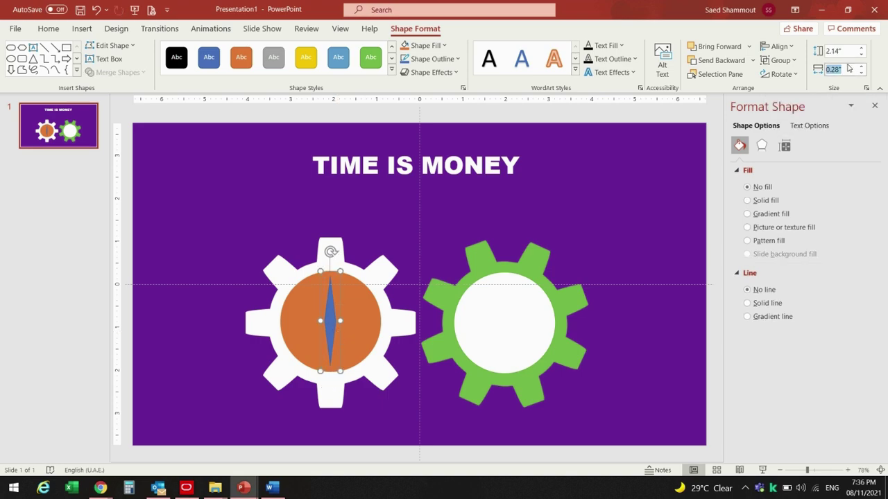
{"action": "type", "text": "0.1"}
{"action": "key", "text": "Return"}
{"action": "left_click_drag", "start_coordinate": [330, 310], "coordinate": [331, 306]}
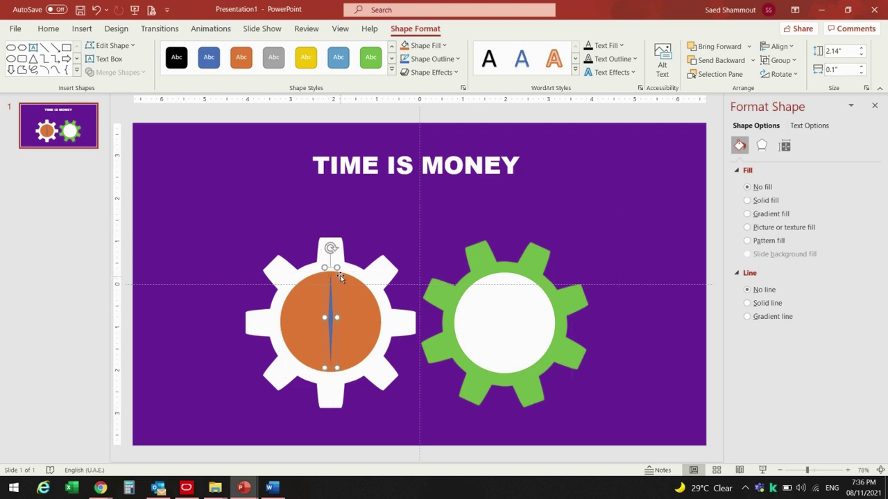
{"action": "left_click_drag", "start_coordinate": [340, 267], "coordinate": [334, 276]}
Step: Colour the needle's upper half black and give the lower half no fill
{"action": "left_click", "coordinate": [331, 308]}
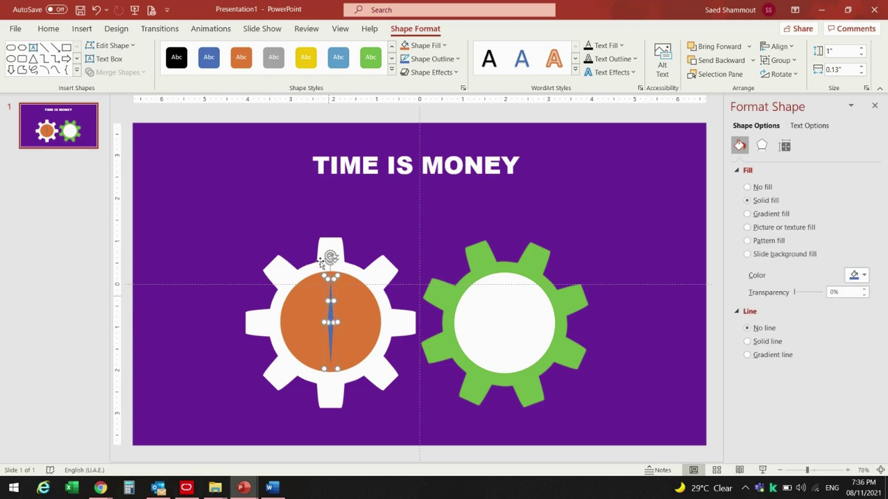
{"action": "left_click", "coordinate": [858, 274]}
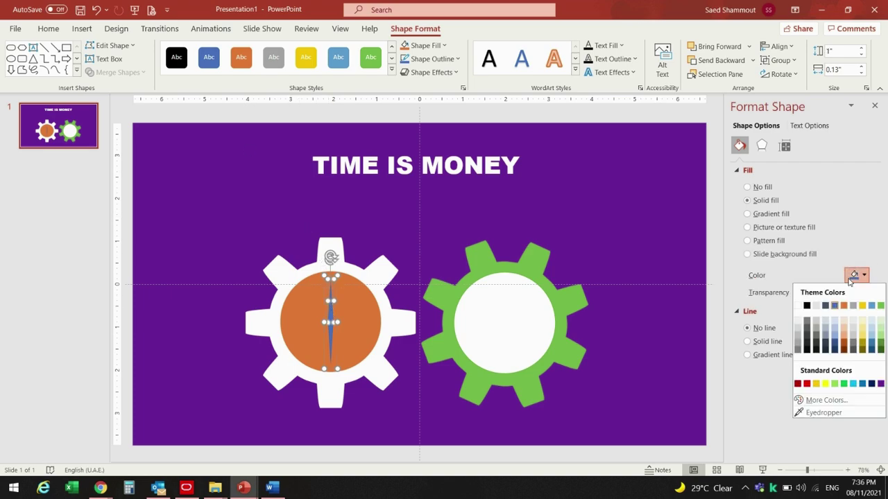
{"action": "left_click", "coordinate": [807, 304]}
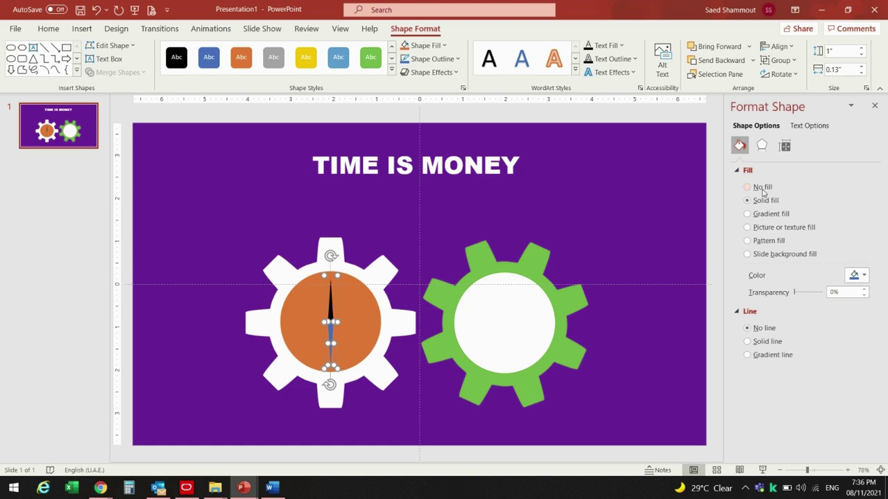
{"action": "left_click", "coordinate": [747, 187]}
{"action": "key", "text": "Escape"}
{"action": "left_click", "coordinate": [329, 317]}
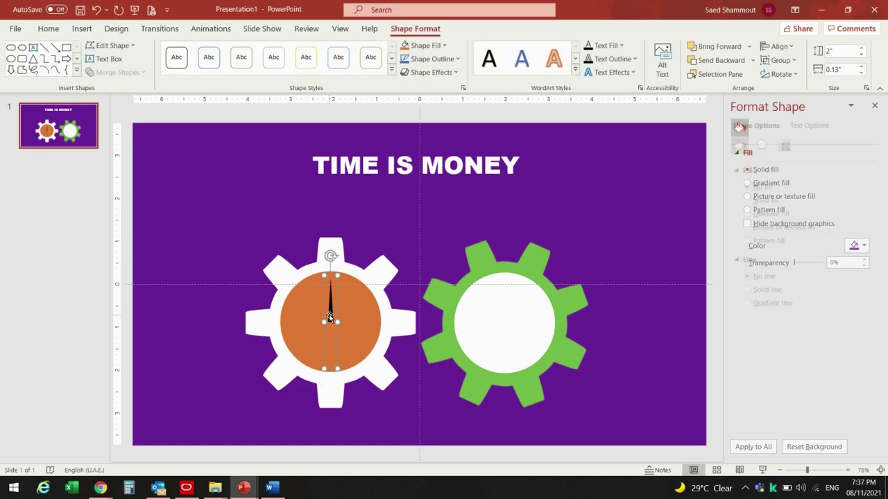
Step: Duplicate the needle, rotate it to 3 o'clock, widen it to 0.2" and centre it
{"action": "key", "text": "ctrl+d"}
{"action": "left_click_drag", "start_coordinate": [338, 261], "coordinate": [404, 330]}
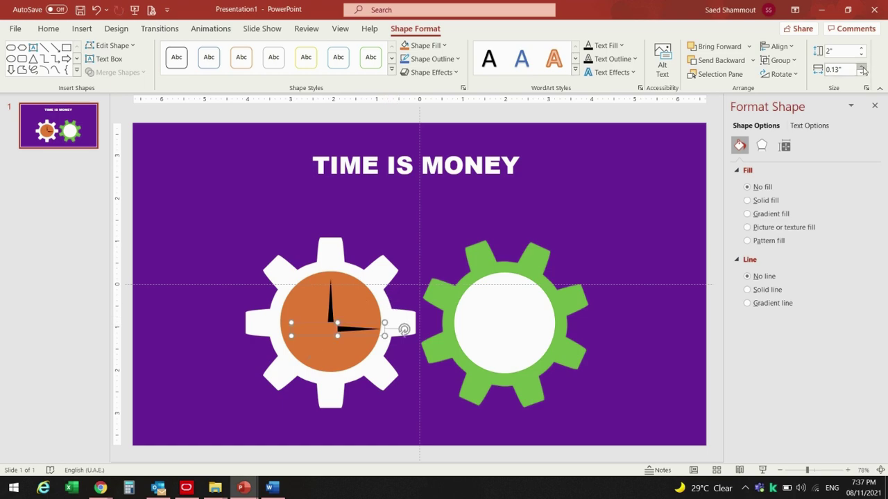
{"action": "left_click", "coordinate": [862, 67]}
{"action": "left_click_drag", "start_coordinate": [360, 331], "coordinate": [341, 321]}
Step: Draw a small circle at the clock centre with no outline and green fill
{"action": "left_click", "coordinate": [229, 208]}
{"action": "left_click", "coordinate": [82, 28]}
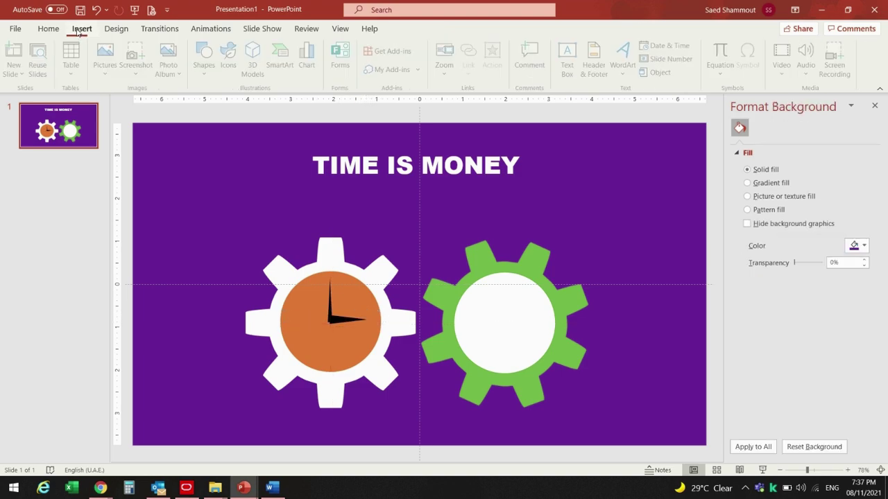
{"action": "left_click", "coordinate": [206, 55]}
{"action": "left_click", "coordinate": [212, 105]}
{"action": "mouse_move", "coordinate": [316, 315]}
{"action": "left_mouse_down"}
{"action": "mouse_move", "coordinate": [327, 327]}
{"action": "mouse_move", "coordinate": [331, 318]}
{"action": "left_mouse_up"}
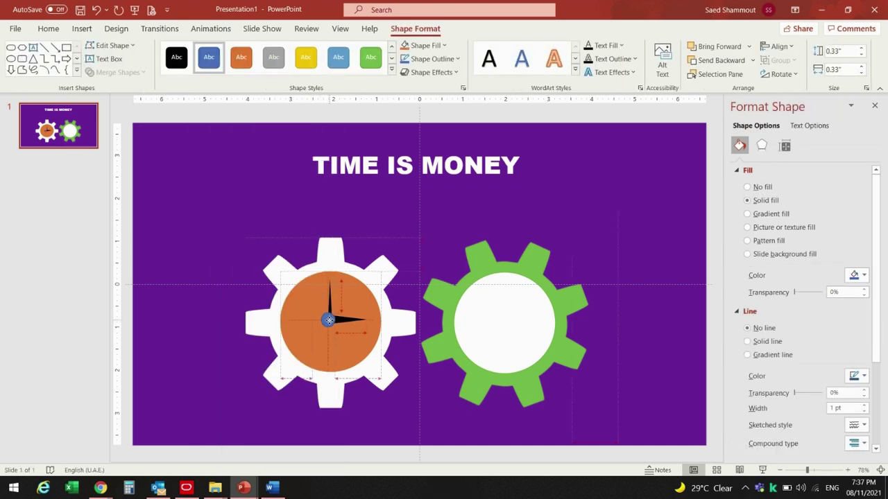
{"action": "left_click", "coordinate": [763, 328]}
{"action": "left_click", "coordinate": [857, 276]}
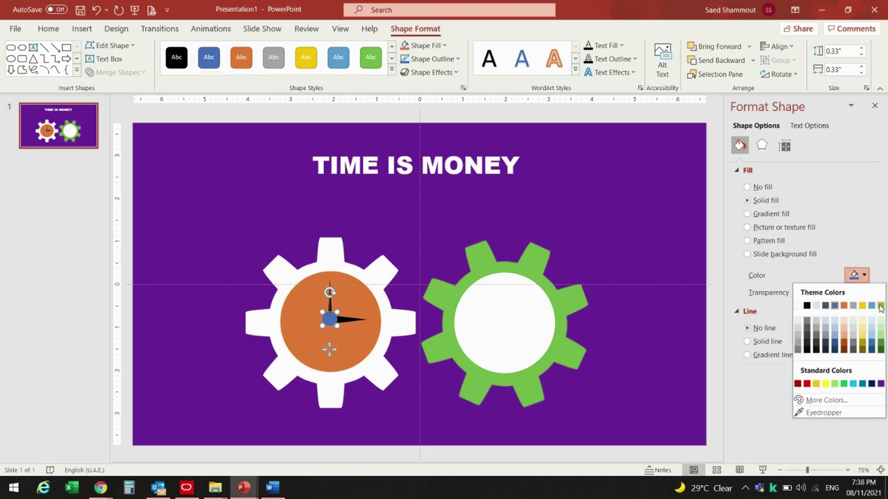
{"action": "left_click", "coordinate": [879, 306]}
{"action": "left_click", "coordinate": [529, 227]}
Step: Copy the dot as yellow hour markers around the clock face at 12, 3, 6 and 9
{"action": "left_click", "coordinate": [330, 321]}
{"action": "left_click_drag", "start_coordinate": [332, 321], "coordinate": [332, 368]}
{"action": "left_click", "coordinate": [855, 275]}
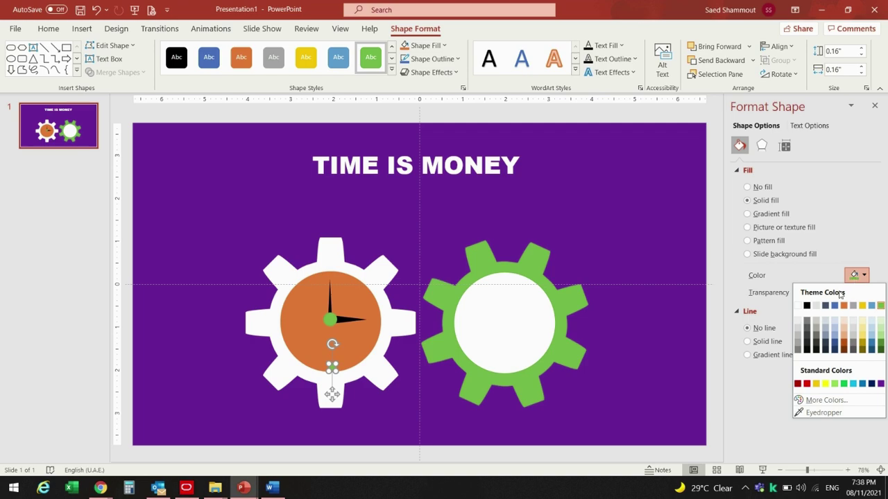
{"action": "left_click", "coordinate": [826, 385]}
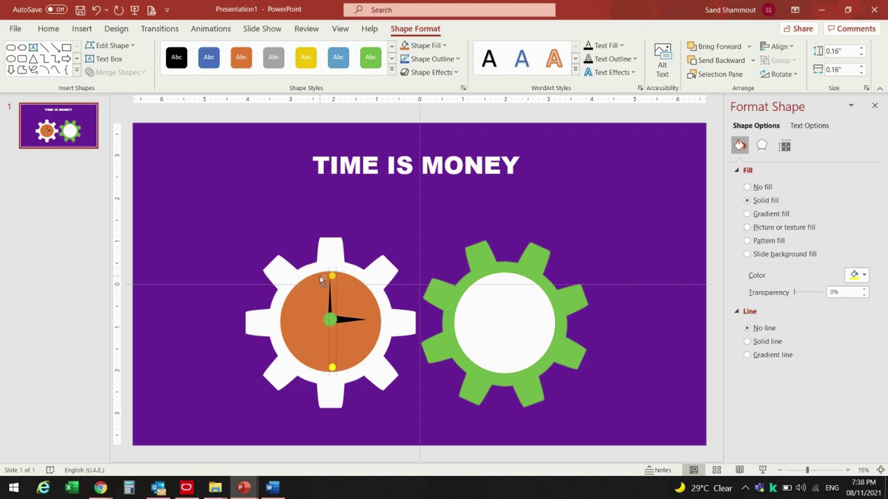
{"action": "left_click", "coordinate": [330, 367]}
{"action": "left_click_drag", "start_coordinate": [330, 367], "coordinate": [285, 323]}
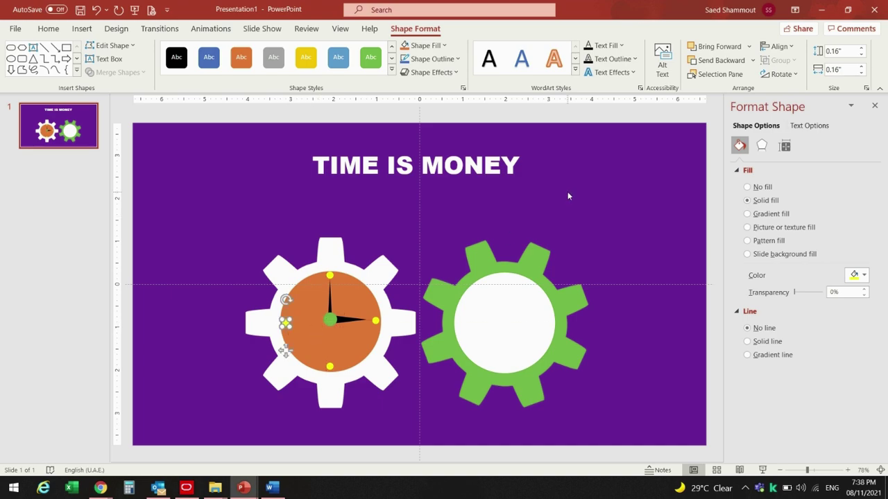
{"action": "left_click", "coordinate": [568, 195]}
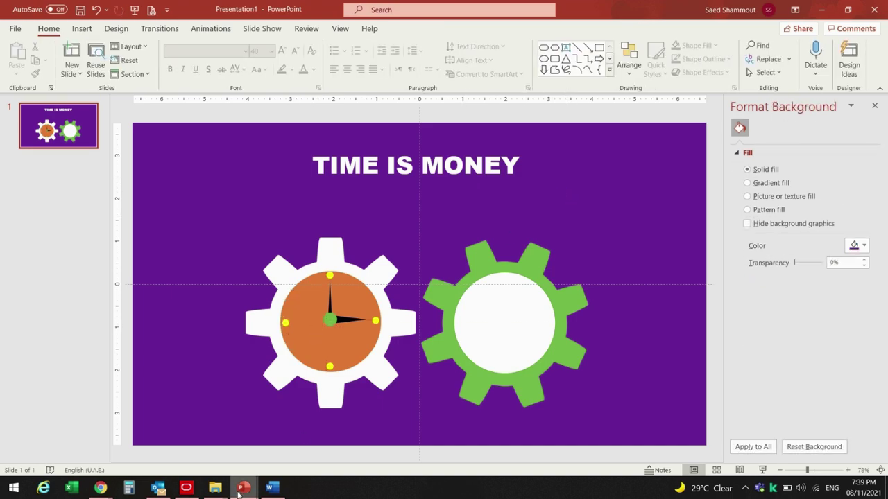
Step: Insert the cash-stack money icon from the Icons library
{"action": "left_click", "coordinate": [79, 30]}
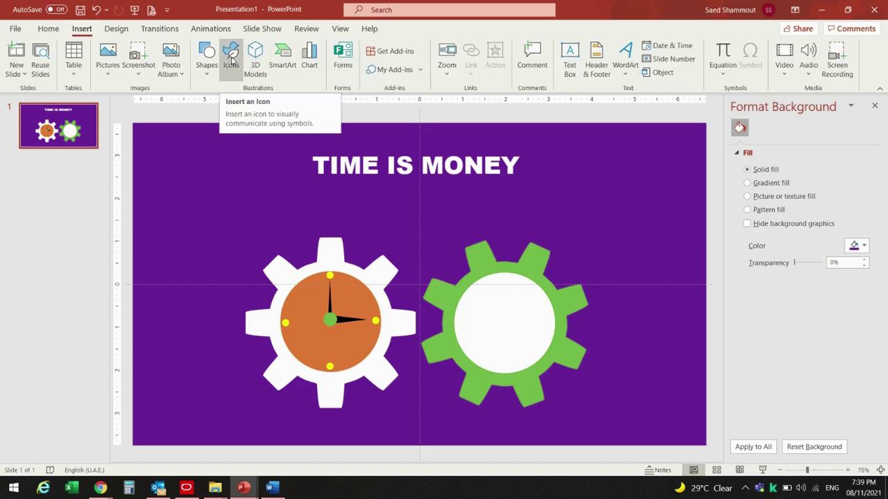
{"action": "left_click", "coordinate": [229, 59]}
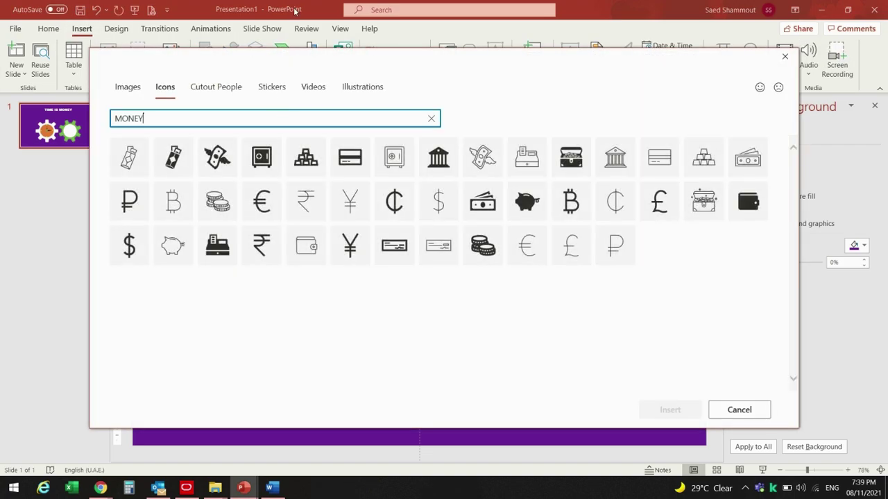
{"action": "left_click", "coordinate": [482, 202]}
{"action": "left_click", "coordinate": [684, 410]}
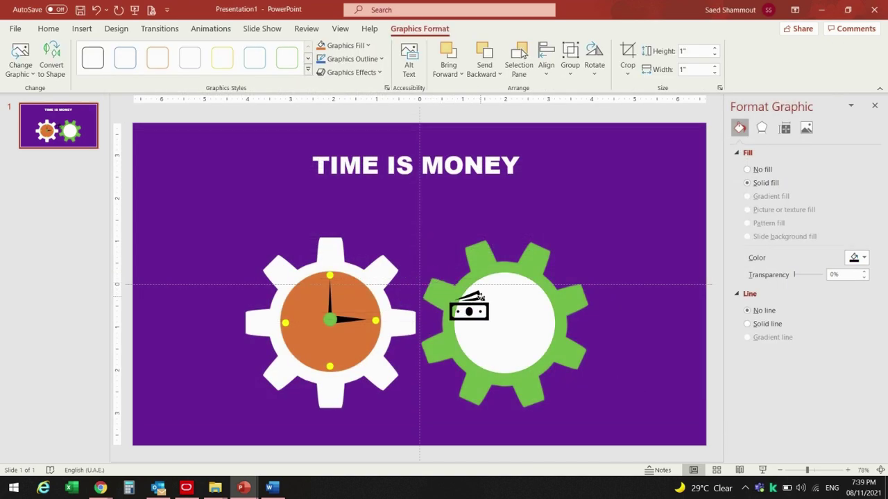
Step: Move the money icon into the centre of the green gear's white circle
{"action": "left_click_drag", "start_coordinate": [489, 306], "coordinate": [546, 285]}
{"action": "left_click", "coordinate": [603, 401]}
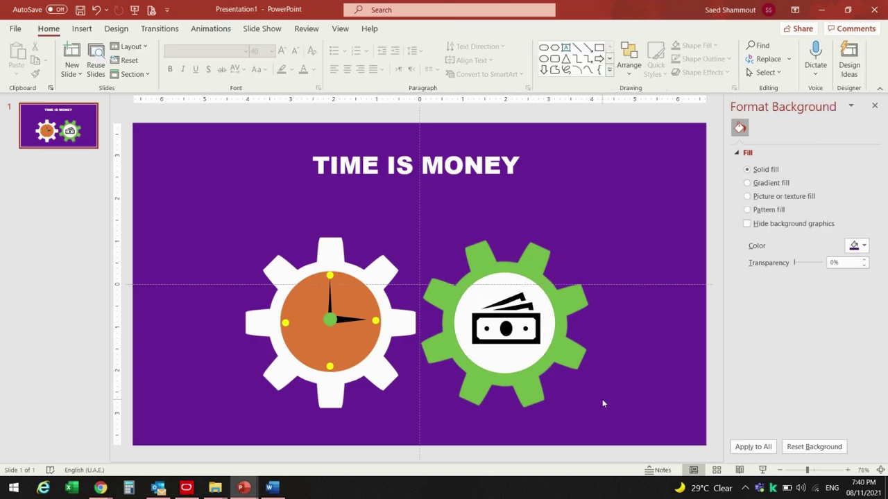
{"action": "left_click", "coordinate": [522, 315]}
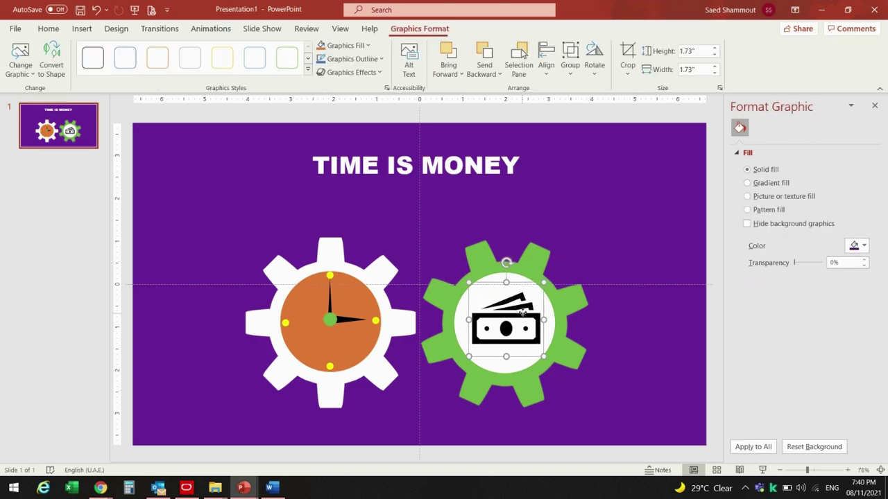
{"action": "left_click_drag", "start_coordinate": [522, 315], "coordinate": [521, 315]}
Step: Apply the Spin emphasis animation to the white clock gear
{"action": "left_click", "coordinate": [330, 252]}
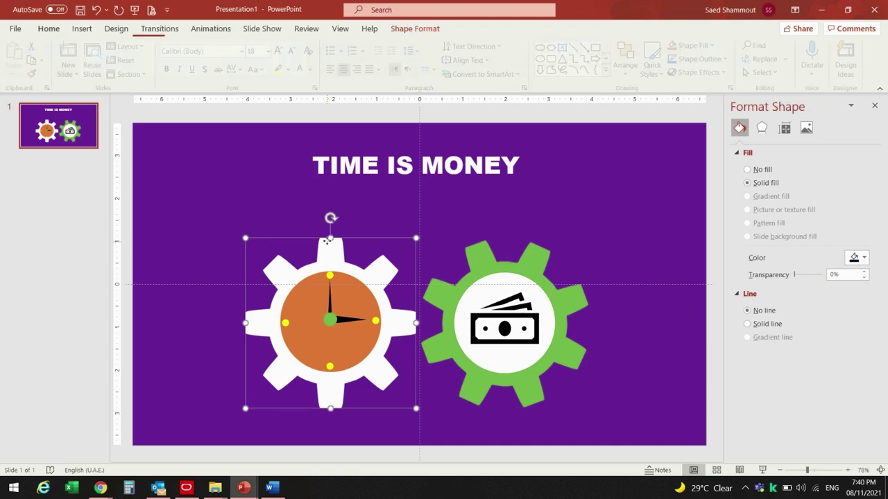
{"action": "left_click_drag", "start_coordinate": [331, 252], "coordinate": [331, 254]}
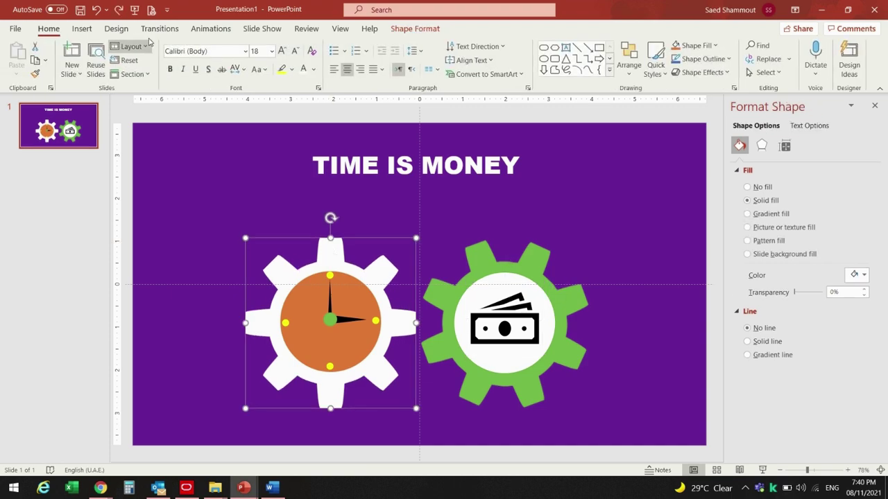
{"action": "left_click", "coordinate": [210, 29]}
{"action": "left_click", "coordinate": [521, 71]}
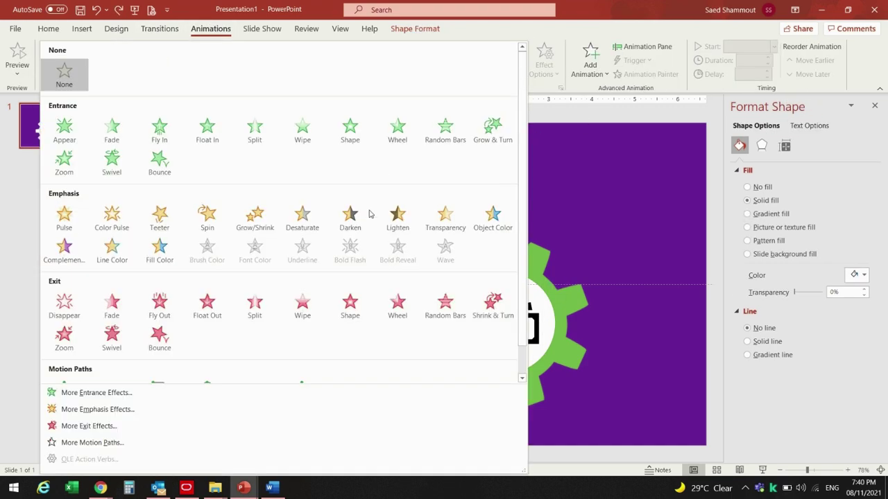
{"action": "left_click", "coordinate": [207, 215]}
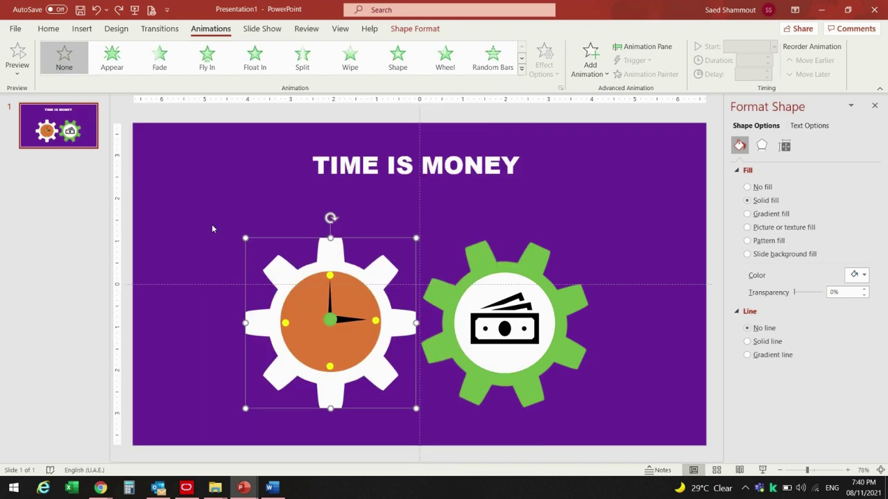
Step: Set the clock gear's spin to start With Previous
{"action": "left_click", "coordinate": [642, 46]}
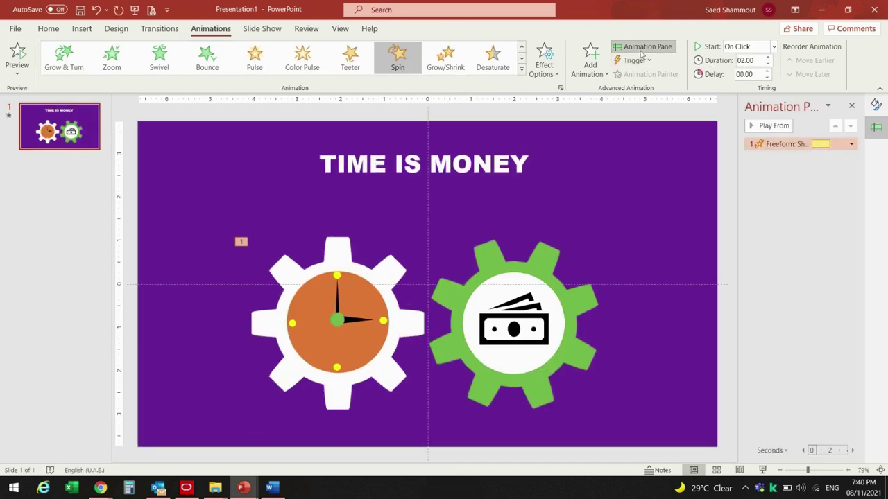
{"action": "right_click", "coordinate": [802, 141]}
{"action": "left_click", "coordinate": [802, 140]}
{"action": "double_click", "coordinate": [782, 143]}
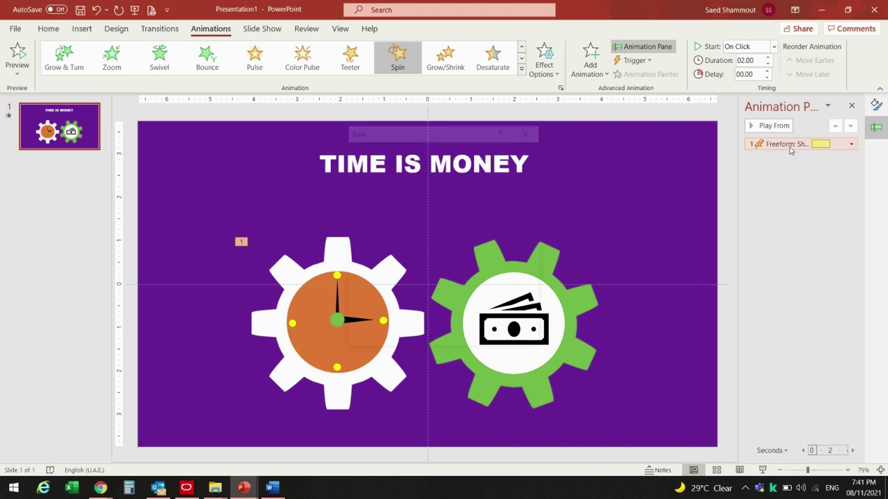
{"action": "left_click_drag", "start_coordinate": [432, 131], "coordinate": [601, 133]}
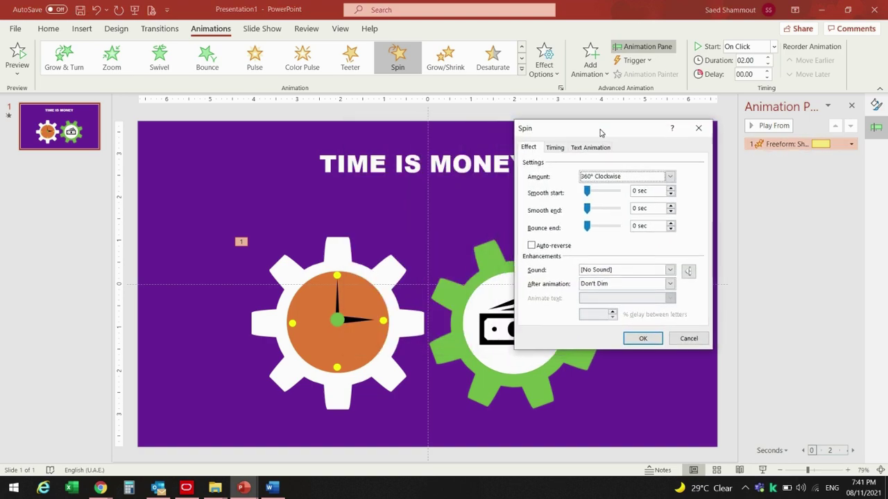
{"action": "left_click", "coordinate": [555, 148]}
{"action": "left_click", "coordinate": [593, 165]}
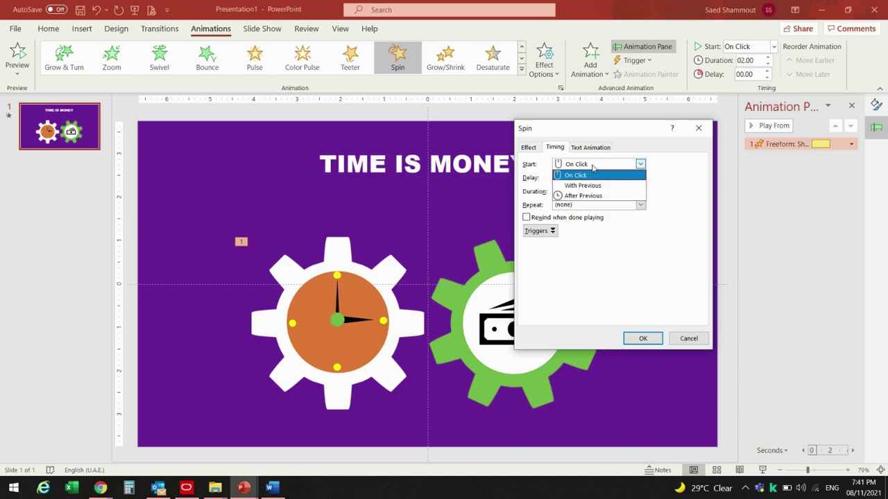
{"action": "left_click", "coordinate": [583, 186]}
Step: Give the clock gear's spin a 10-second duration, repeating Until End of Slide
{"action": "left_click", "coordinate": [553, 192]}
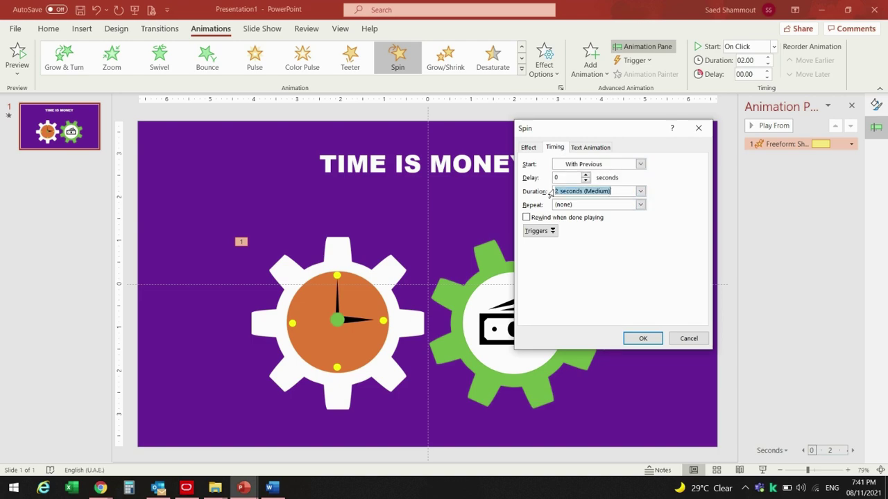
{"action": "double_click", "coordinate": [557, 192]}
{"action": "type", "text": "10"}
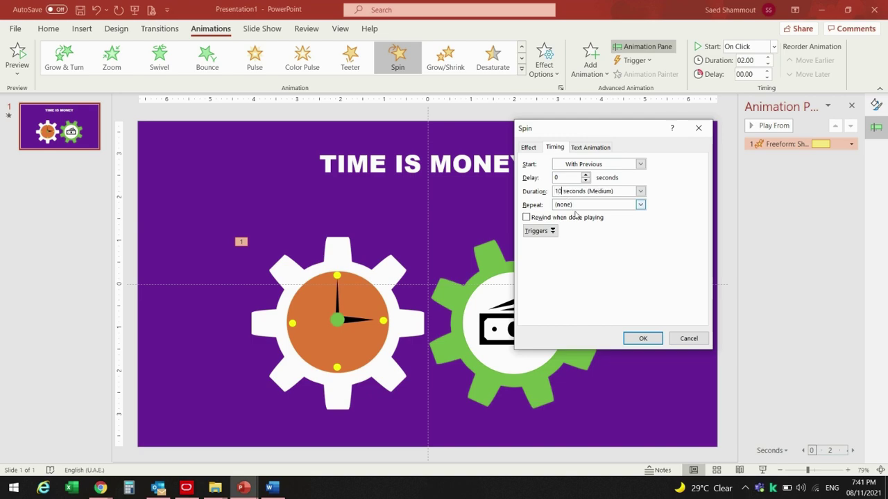
{"action": "left_click", "coordinate": [639, 205]}
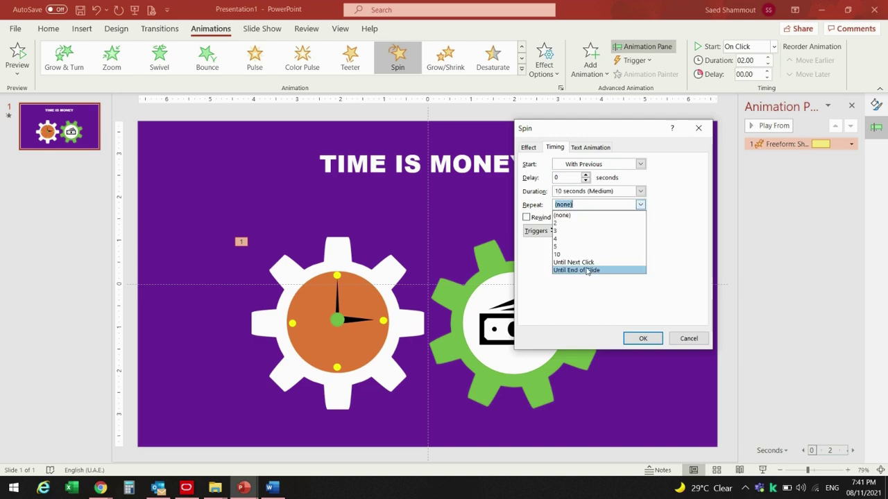
{"action": "left_click", "coordinate": [586, 270]}
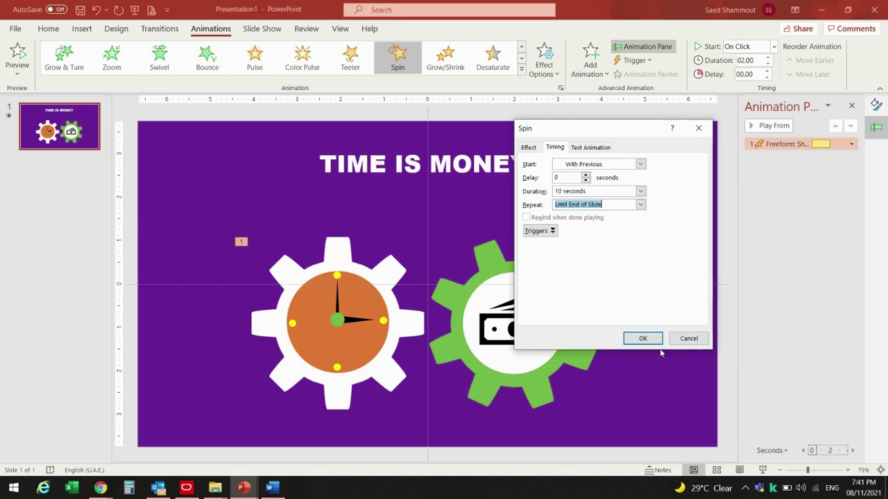
{"action": "left_click", "coordinate": [644, 339]}
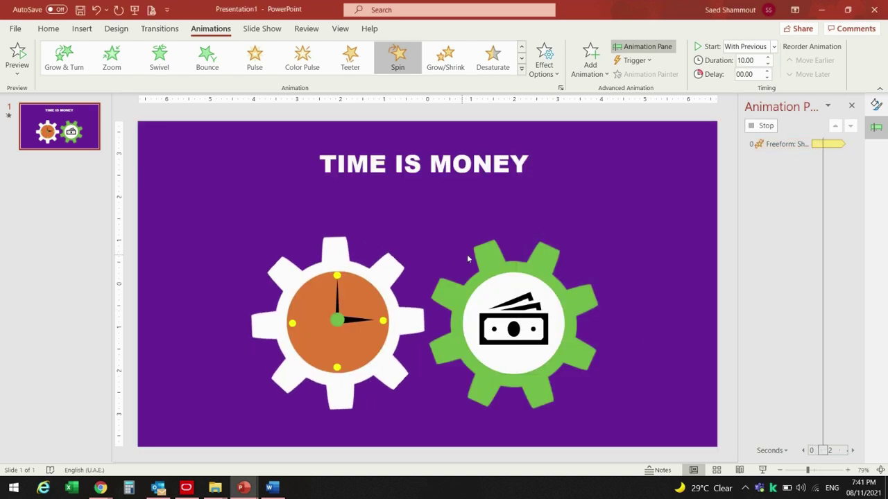
{"action": "left_click", "coordinate": [484, 261]}
{"action": "left_click", "coordinate": [552, 258]}
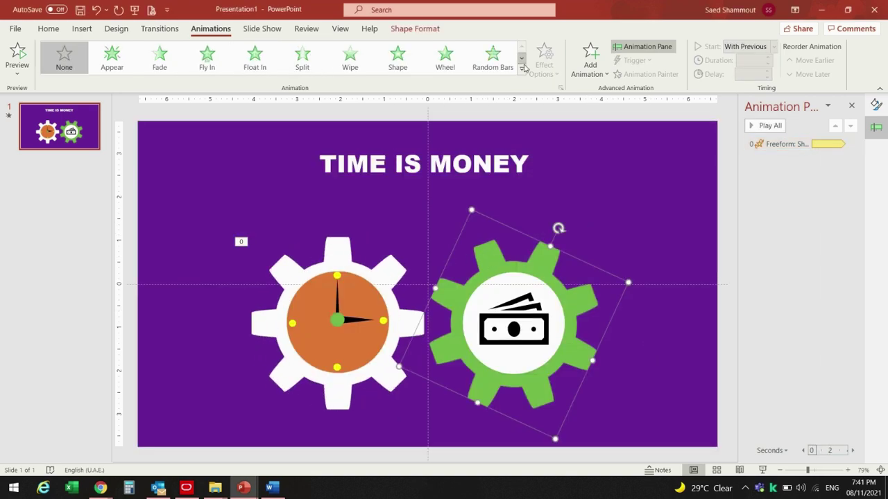
Step: Apply Spin to the green money gear, starting With Previous
{"action": "left_click", "coordinate": [522, 68]}
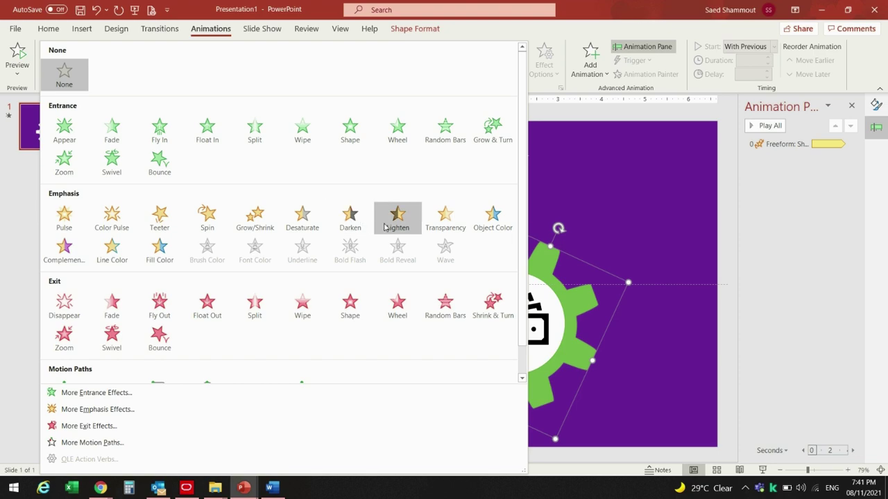
{"action": "left_click", "coordinate": [208, 224]}
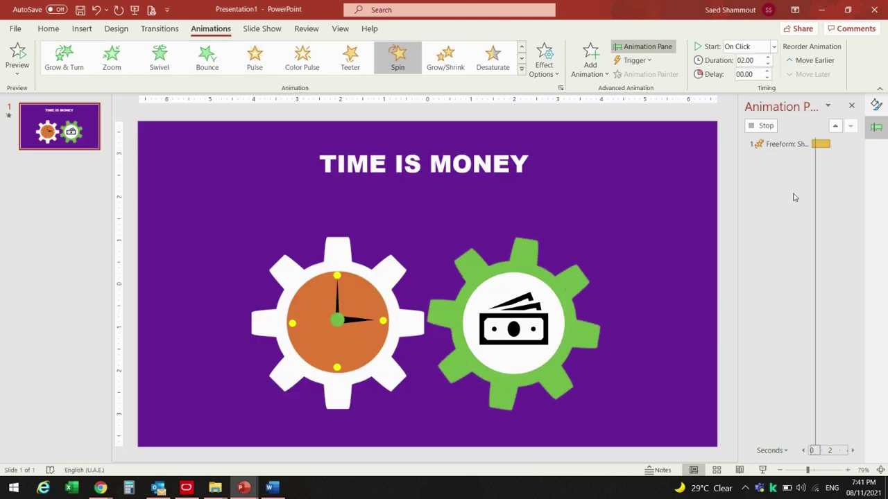
{"action": "double_click", "coordinate": [818, 145]}
{"action": "left_click", "coordinate": [640, 163]}
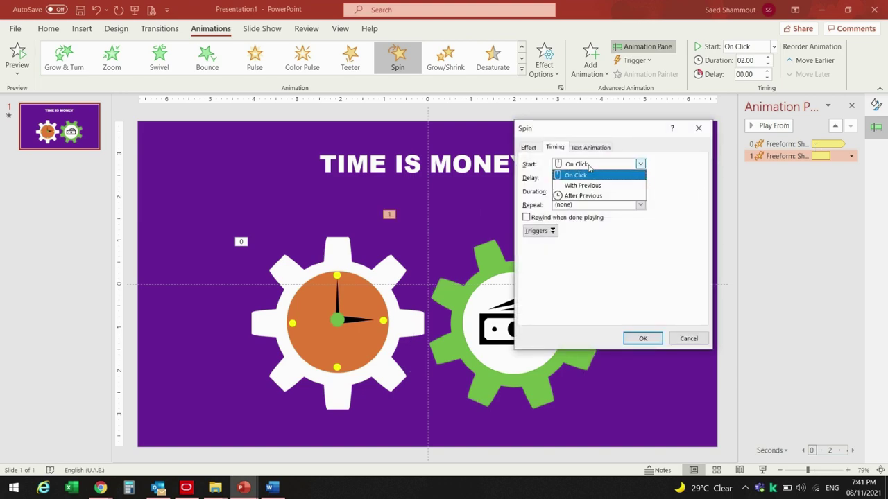
{"action": "left_click", "coordinate": [595, 196]}
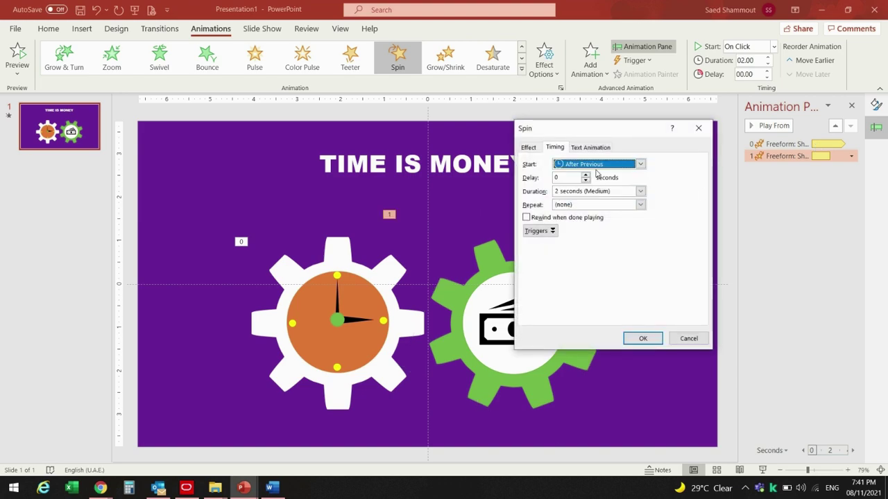
{"action": "left_click", "coordinate": [597, 166]}
{"action": "left_click", "coordinate": [596, 186]}
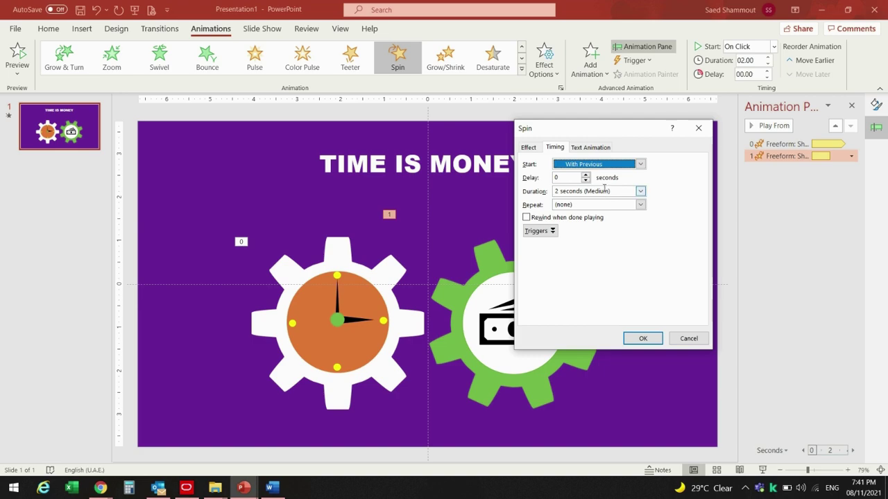
Step: Set the green gear's spin duration to 10 seconds, repeating Until End of Slide
{"action": "left_click", "coordinate": [558, 192]}
{"action": "left_click", "coordinate": [558, 192]}
{"action": "key", "text": "BackSpace"}
{"action": "type", "text": "10"}
{"action": "left_click", "coordinate": [641, 205]}
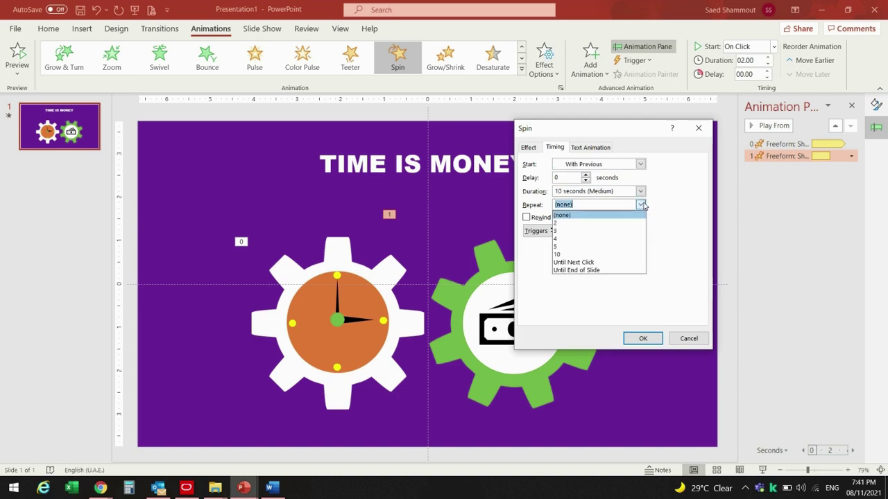
{"action": "left_click", "coordinate": [594, 270]}
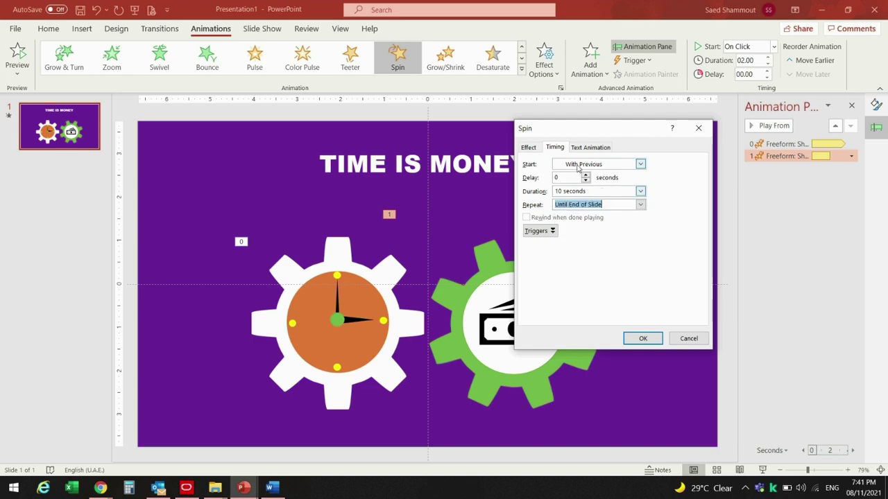
Step: Make the green gear spin counterclockwise and confirm the settings
{"action": "left_click", "coordinate": [530, 149]}
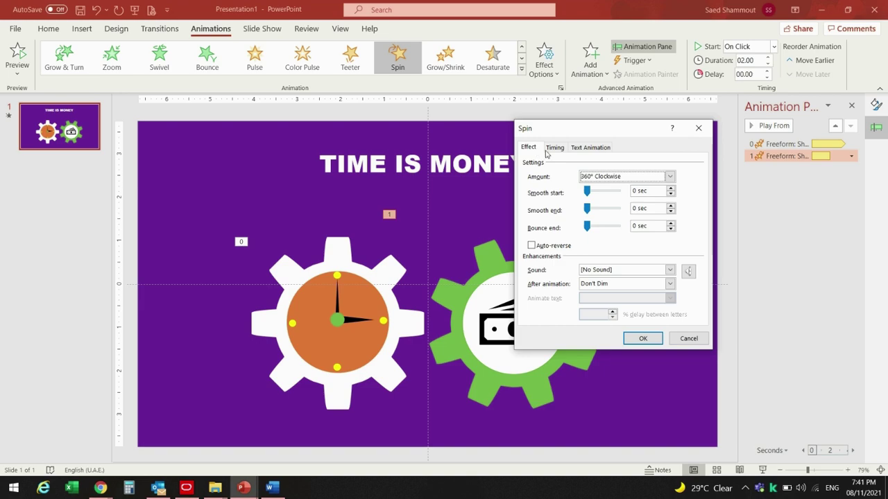
{"action": "left_click", "coordinate": [609, 178]}
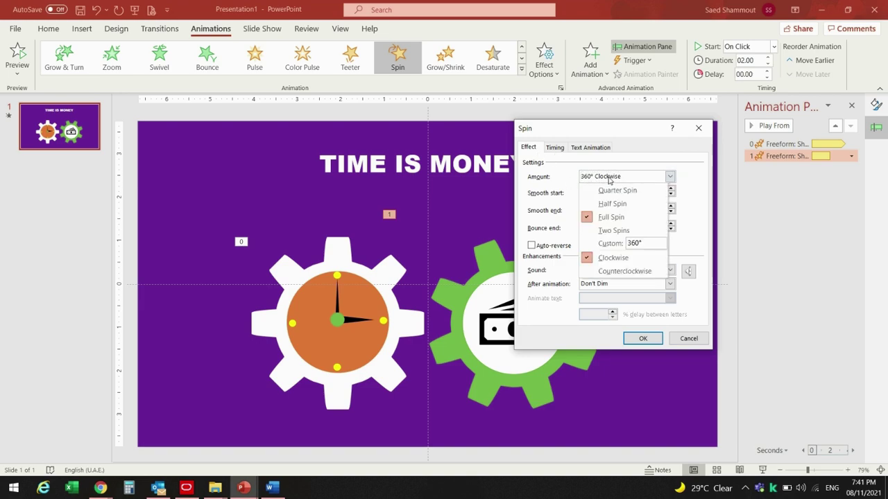
{"action": "left_click", "coordinate": [630, 272]}
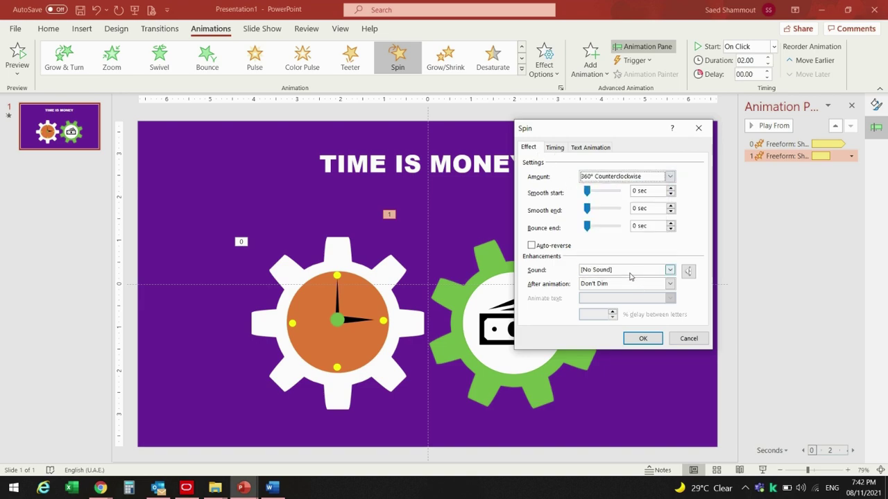
{"action": "left_click", "coordinate": [643, 339]}
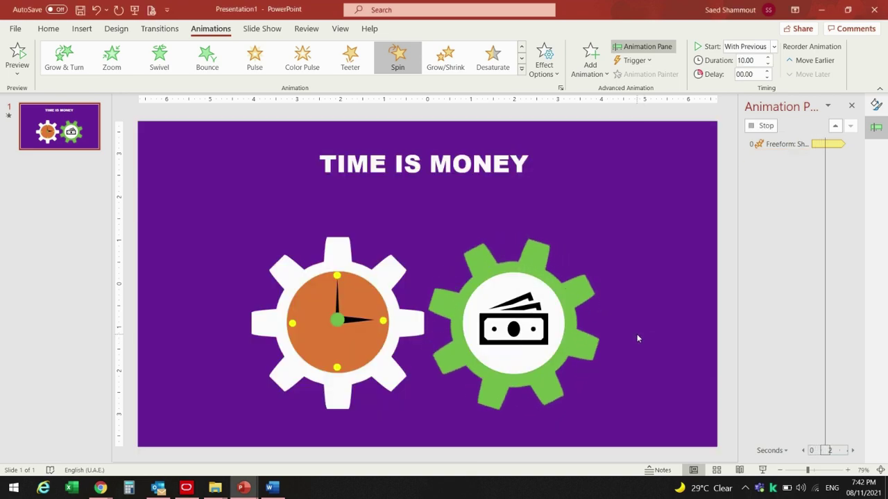
{"action": "left_click", "coordinate": [371, 310]}
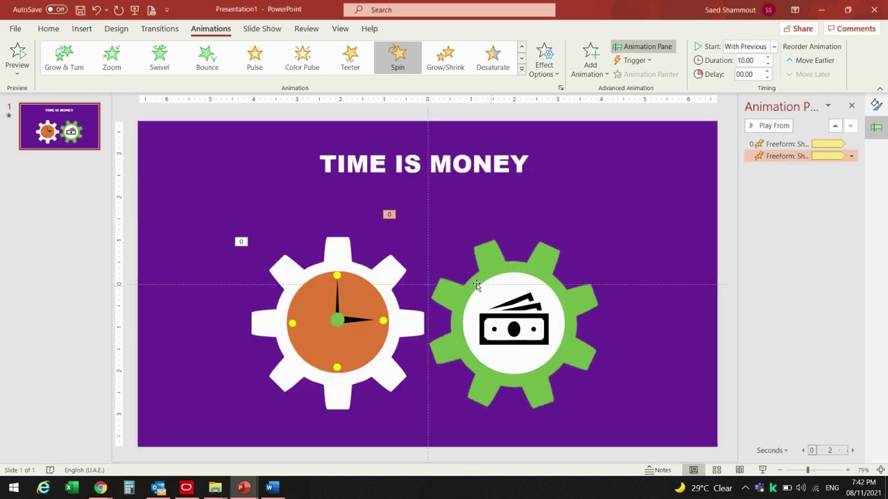
Step: Apply Spin to the long clock hand, starting With Previous
{"action": "left_click", "coordinate": [337, 299]}
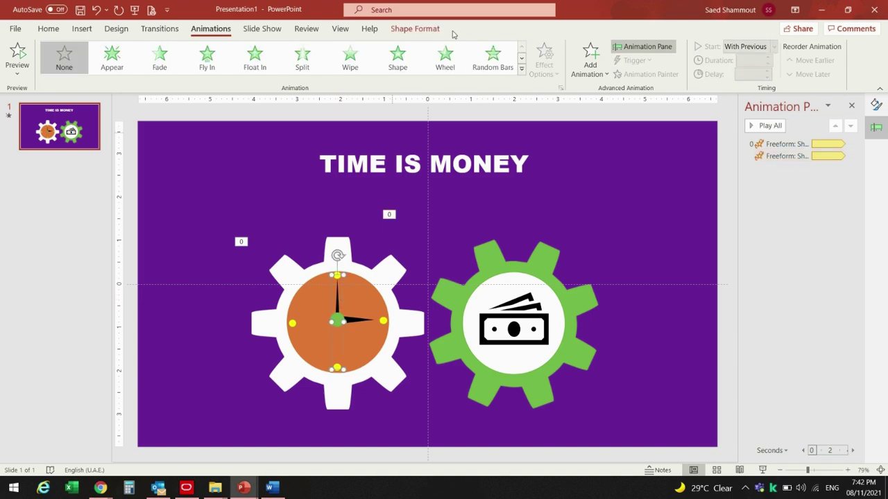
{"action": "left_click", "coordinate": [521, 68]}
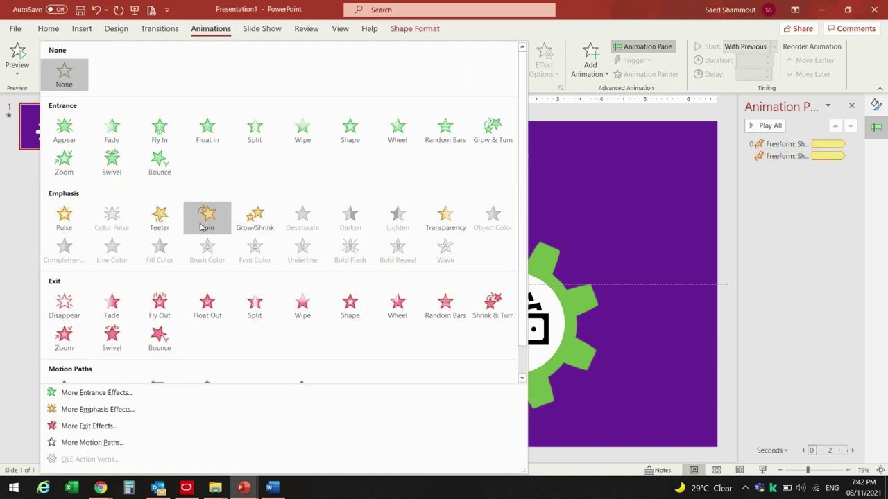
{"action": "left_click", "coordinate": [207, 218]}
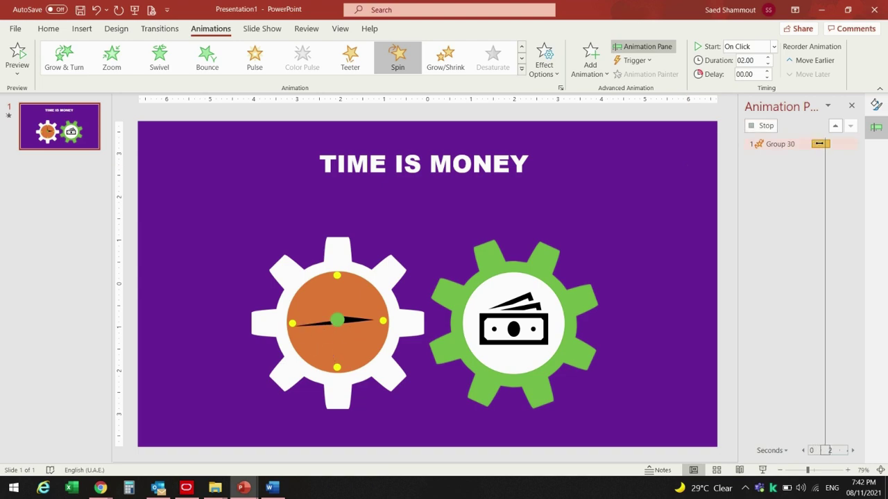
{"action": "double_click", "coordinate": [819, 143]}
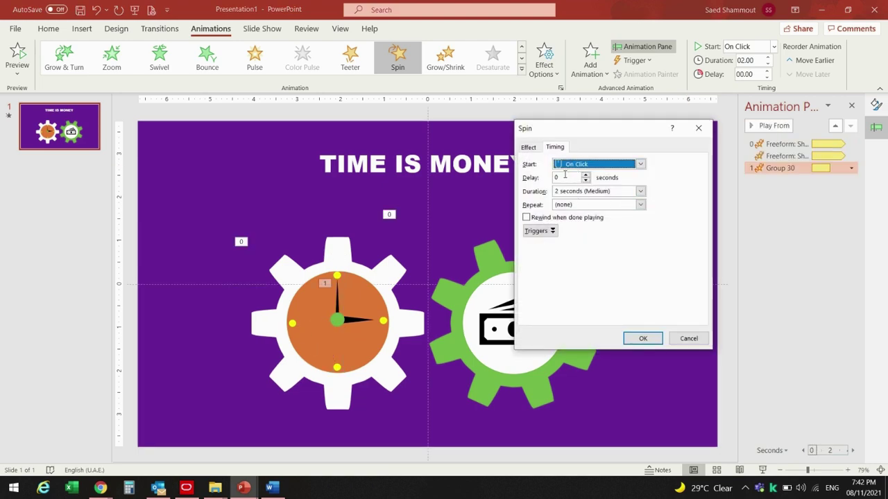
{"action": "left_click", "coordinate": [583, 164]}
{"action": "left_click", "coordinate": [577, 186]}
Step: Set the long hand's spin to 30 seconds, repeating Until End of Slide
{"action": "left_click", "coordinate": [561, 191]}
{"action": "type", "text": "30"}
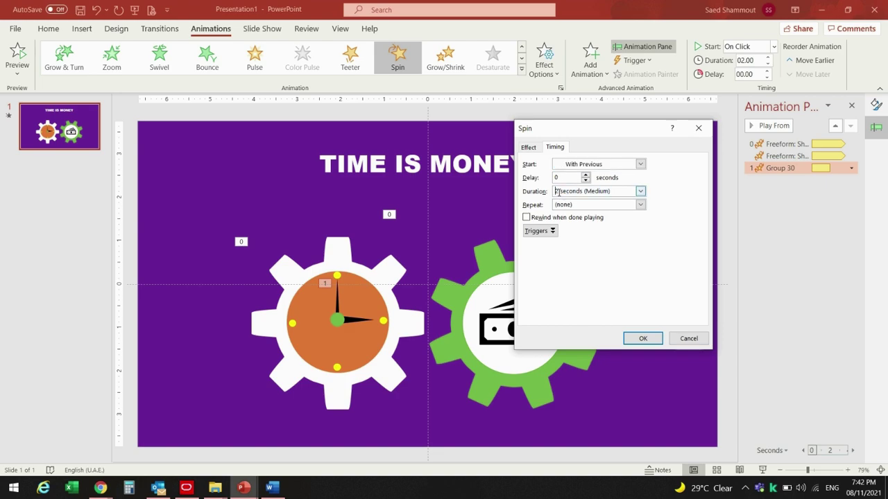
{"action": "left_click", "coordinate": [641, 206]}
{"action": "left_click", "coordinate": [595, 269]}
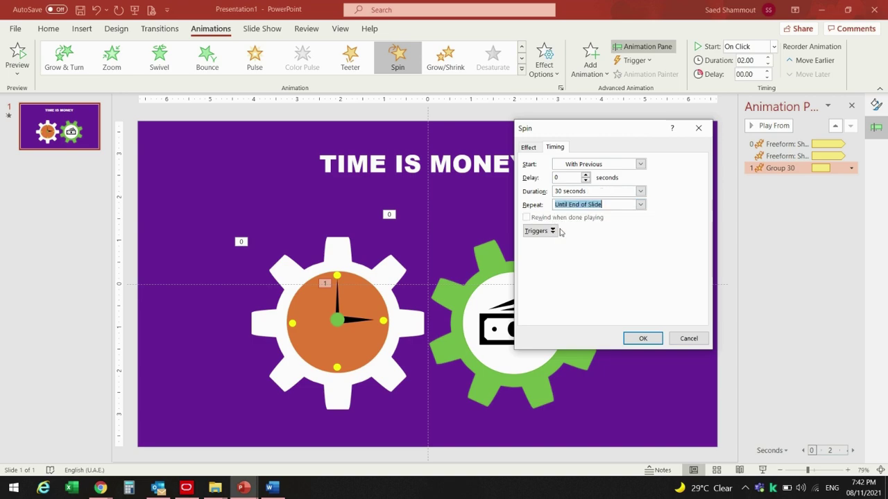
{"action": "left_click", "coordinate": [528, 147]}
{"action": "left_click", "coordinate": [643, 338]}
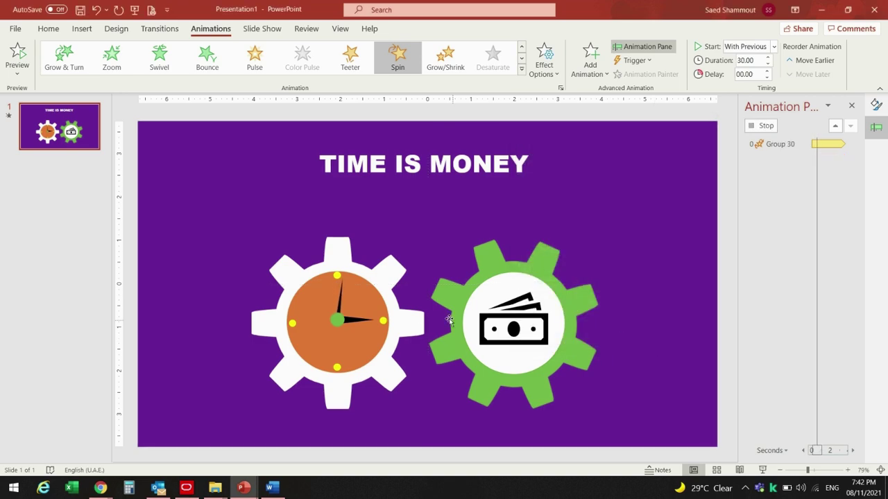
{"action": "left_click", "coordinate": [355, 322]}
Step: Apply Spin to the short clock hand, starting With Previous with a 60-second duration
{"action": "left_click", "coordinate": [346, 319]}
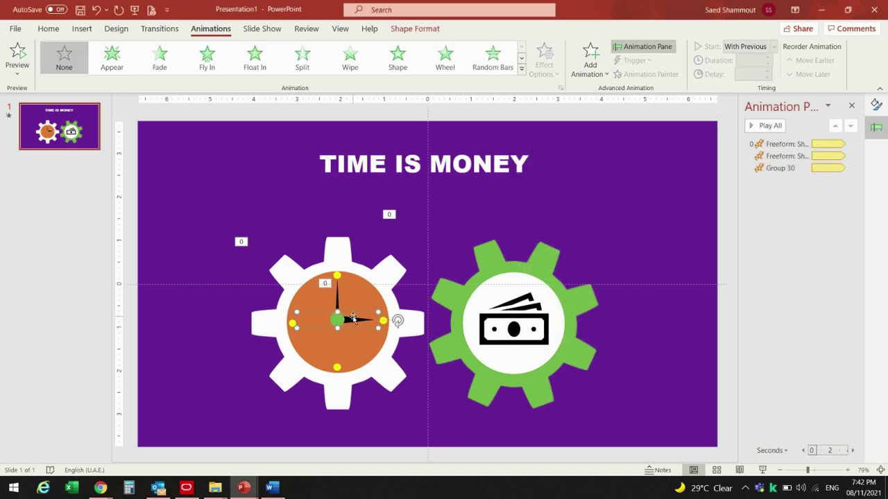
{"action": "left_click", "coordinate": [521, 67]}
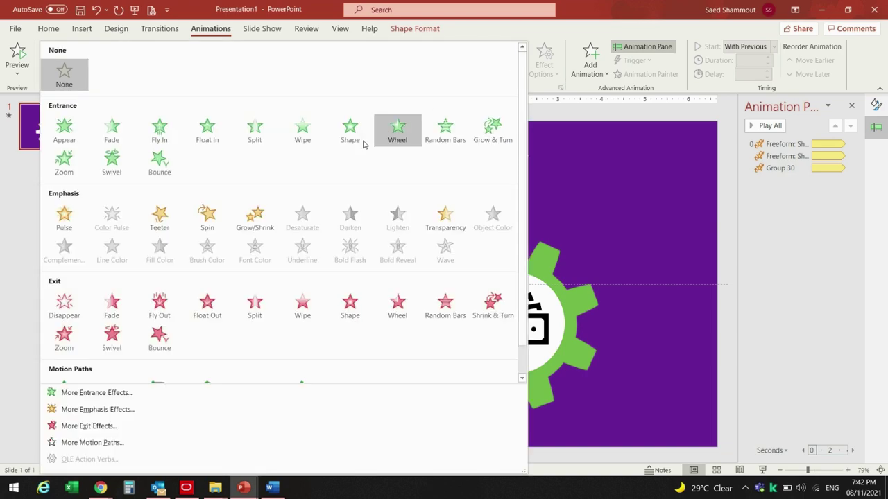
{"action": "left_click", "coordinate": [214, 233]}
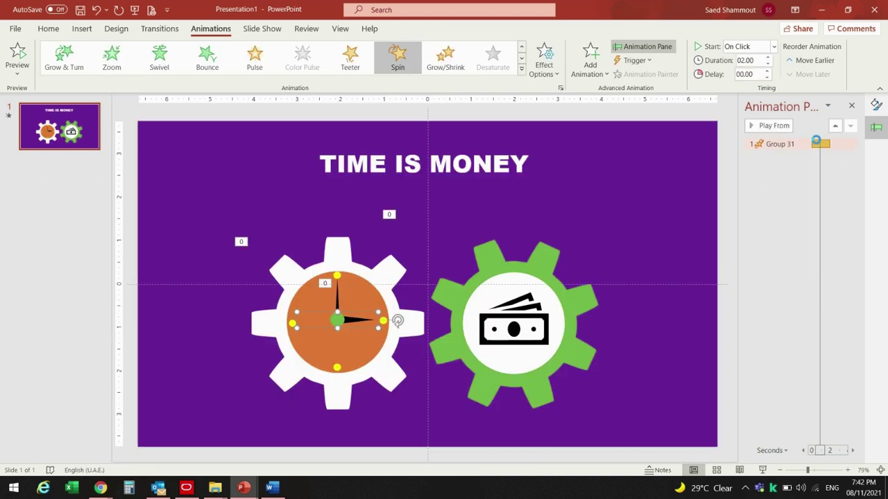
{"action": "double_click", "coordinate": [779, 144]}
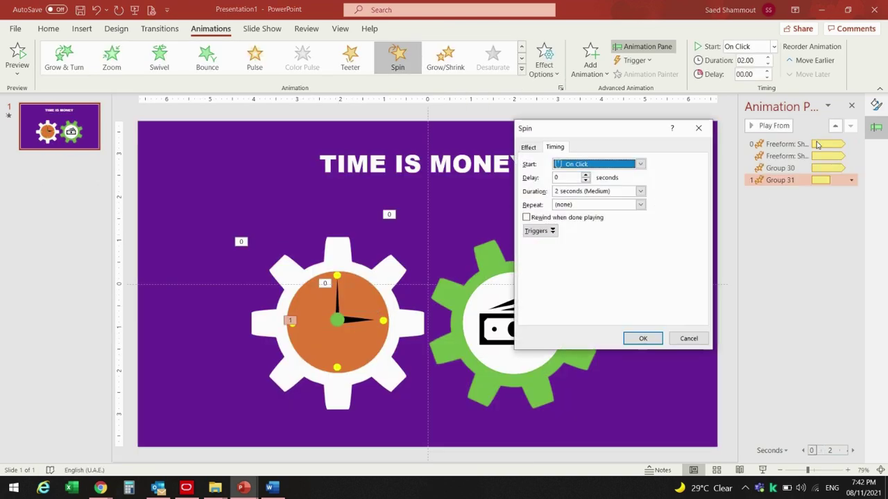
{"action": "left_click", "coordinate": [559, 189]}
{"action": "left_click", "coordinate": [559, 191]}
{"action": "left_click", "coordinate": [561, 193]}
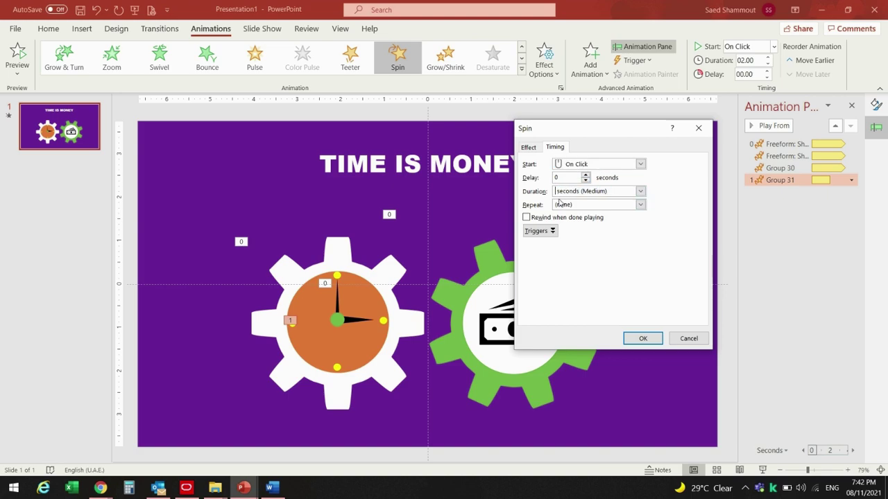
{"action": "left_click", "coordinate": [586, 166]}
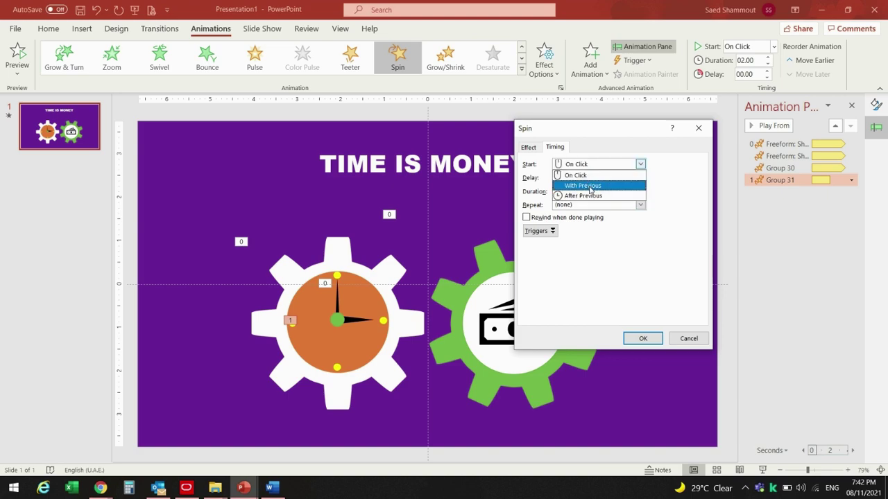
{"action": "left_click", "coordinate": [586, 185]}
{"action": "left_click", "coordinate": [640, 204]}
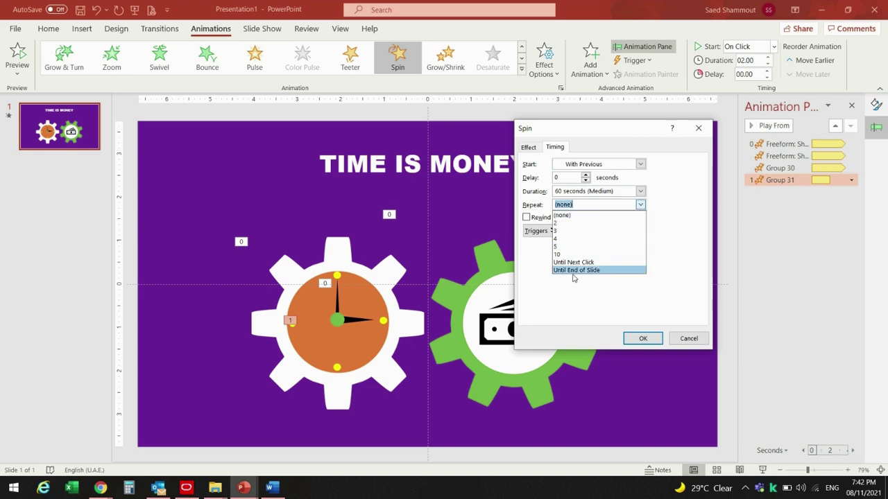